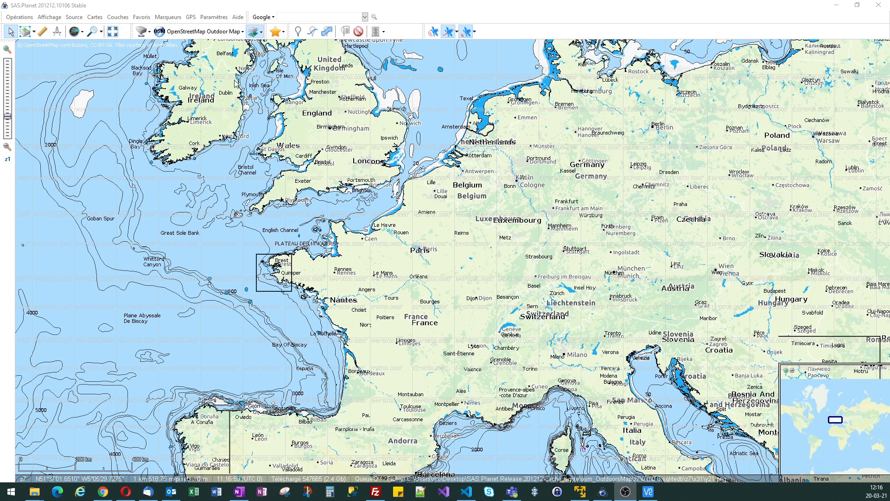
Set the maximum number of concurrent HTTP requests to 64 in the OpenStreetMap Outdoor Map settings.
left_click(216, 18)
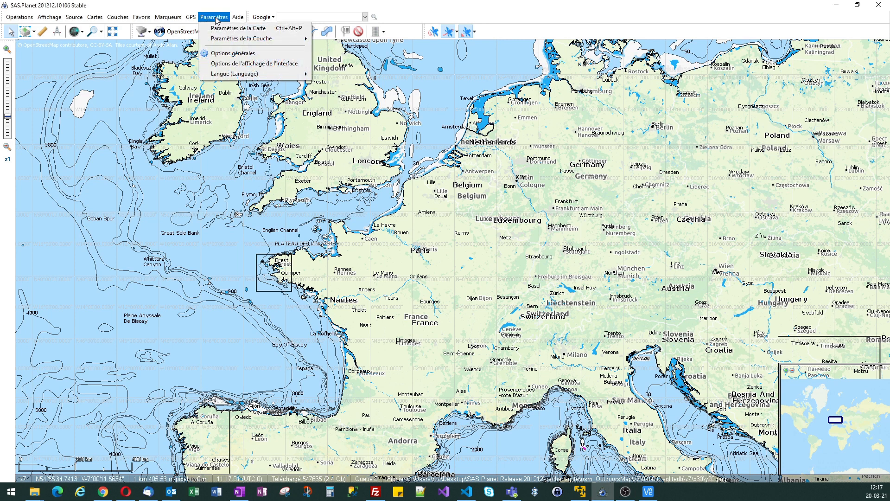
left_click(227, 32)
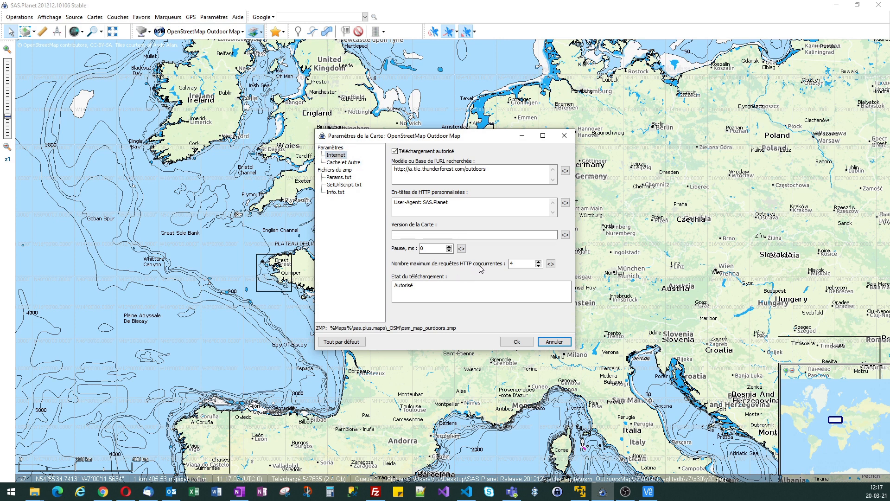
double_click(512, 265)
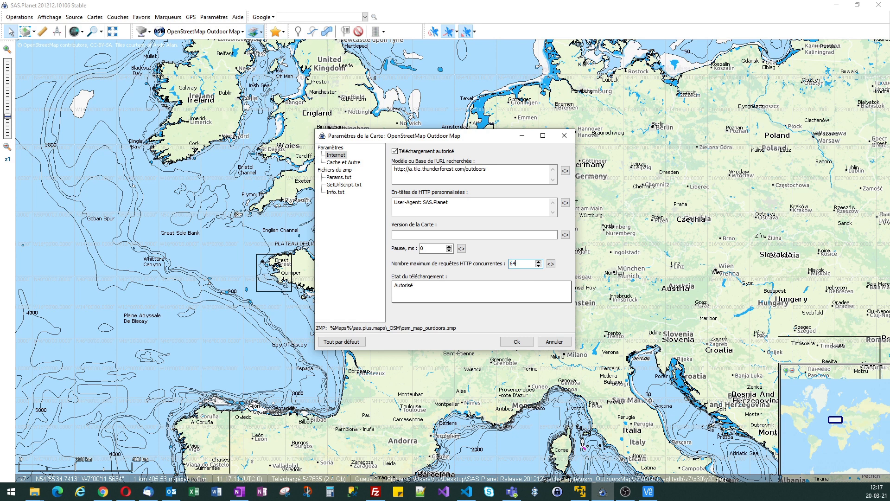
key("Tab")
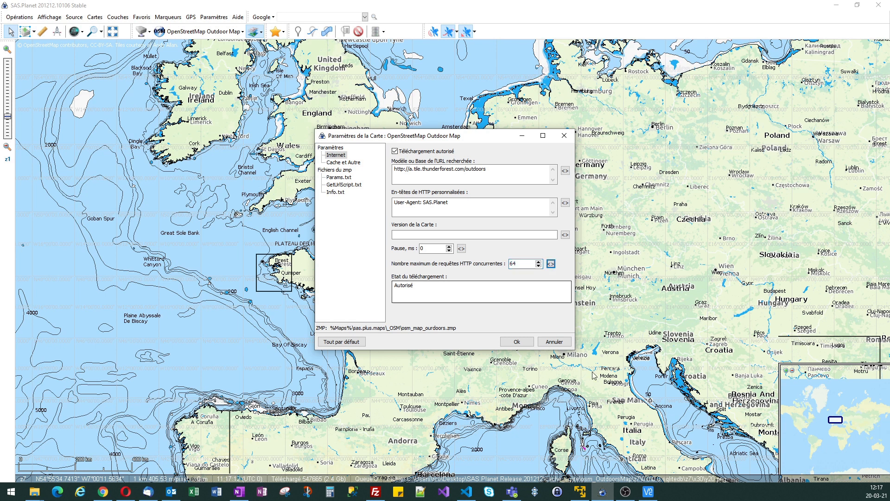
left_click(517, 341)
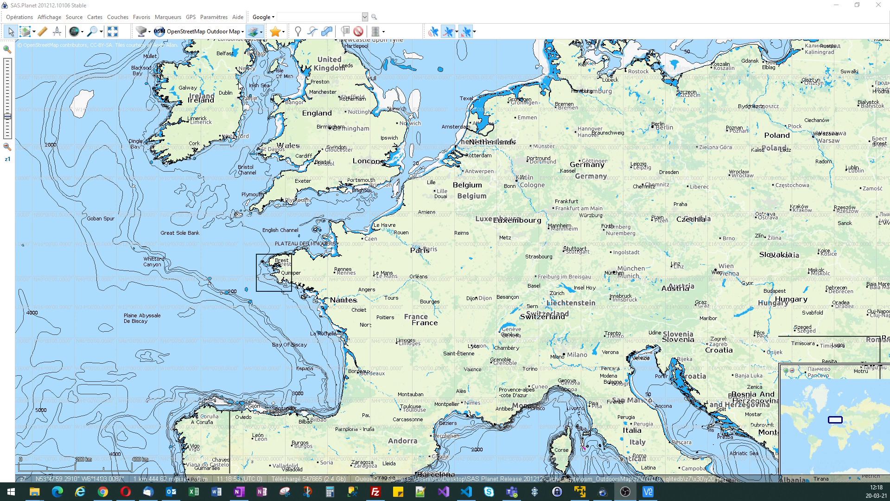
Set the maximum number of simultaneous connections per server to 128 in the general Internet options and acknowledge the restart notice.
left_click(213, 21)
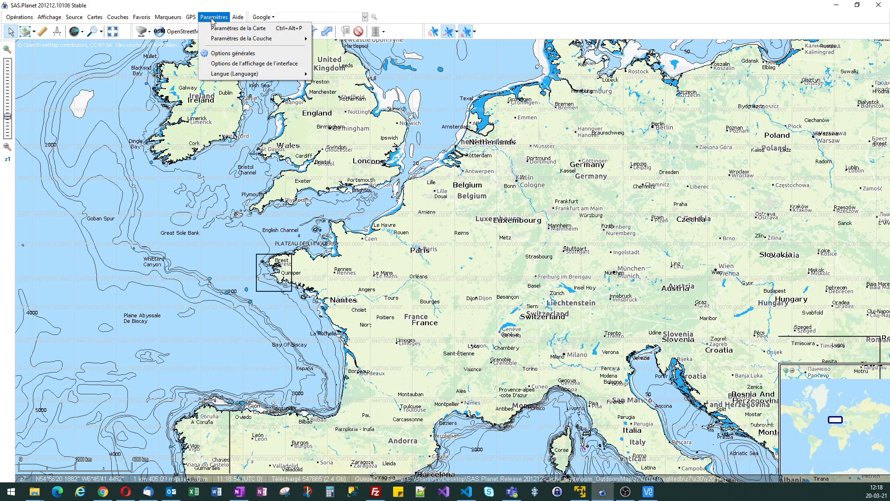
left_click(237, 58)
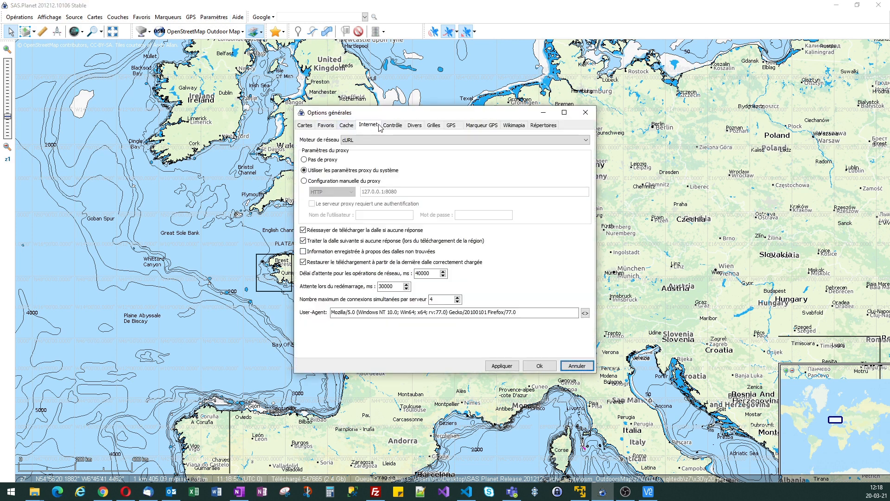
left_click(372, 126)
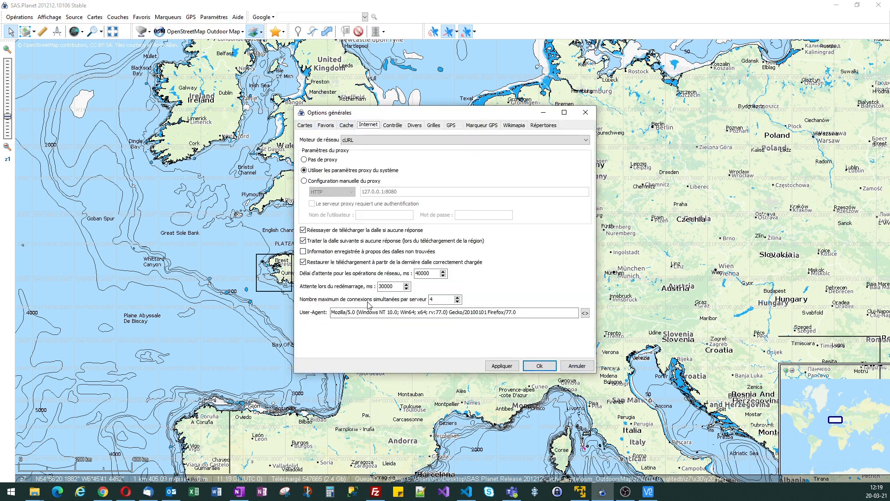
left_click_drag(444, 299, 402, 300)
key("Tab")
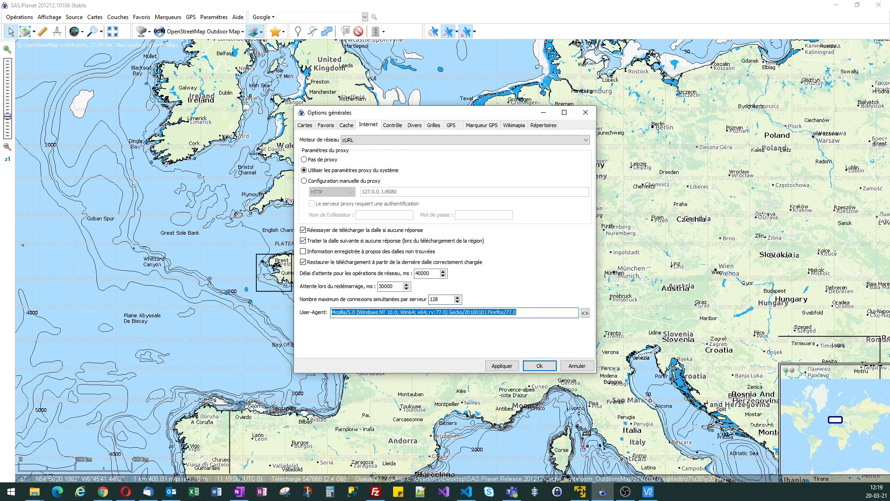
left_click(539, 366)
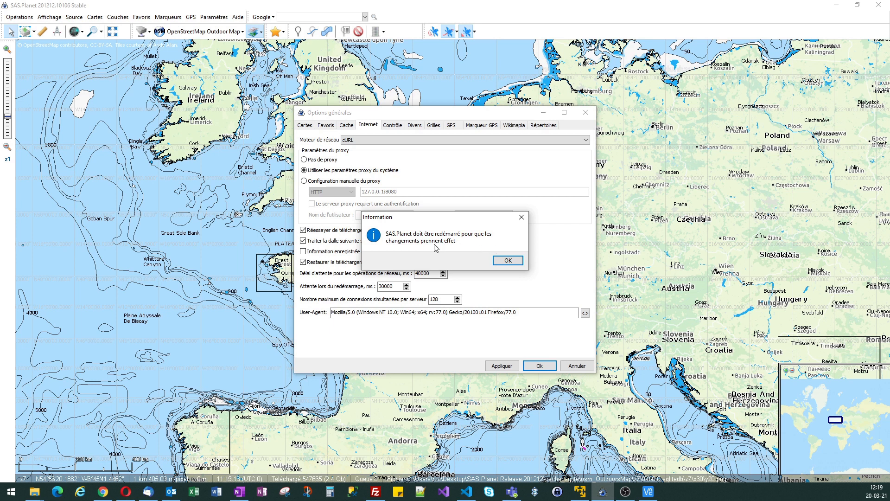
left_click(514, 263)
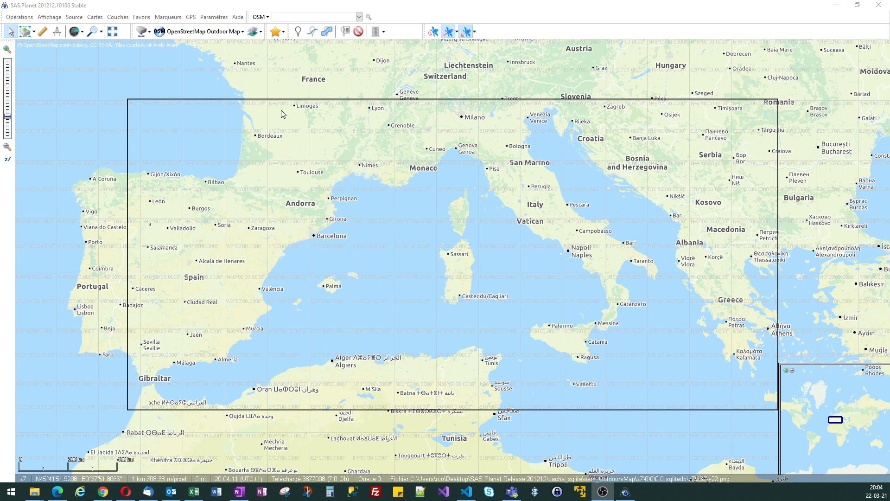
Reopen the last selection, check the saved .hlg selection files in the Sardaigne_2021_03 folder, and close without saving.
left_click(349, 152)
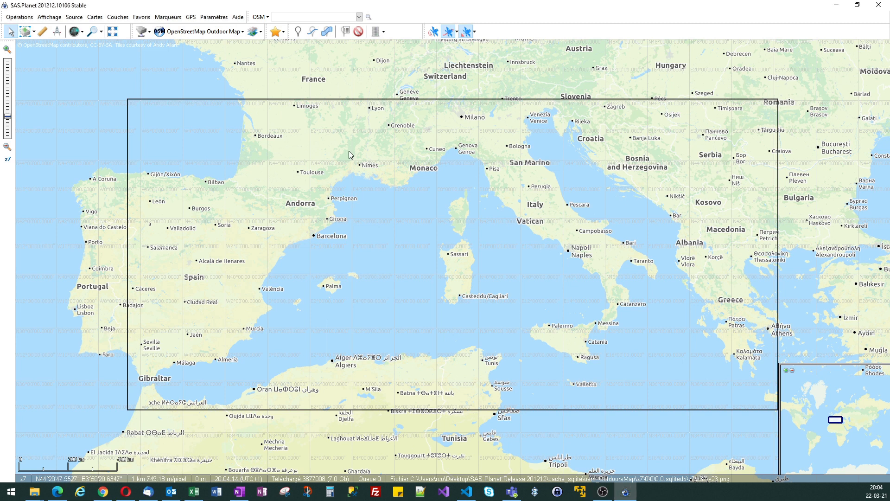
key("ctrl+b")
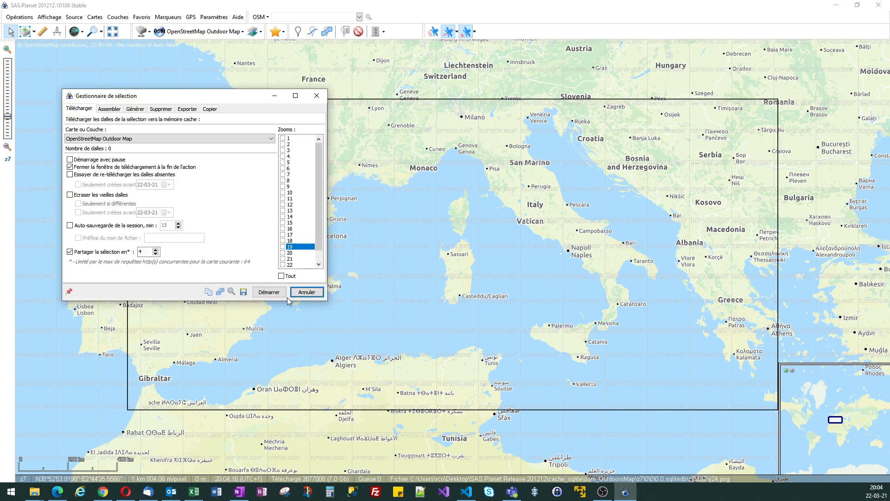
left_click(243, 292)
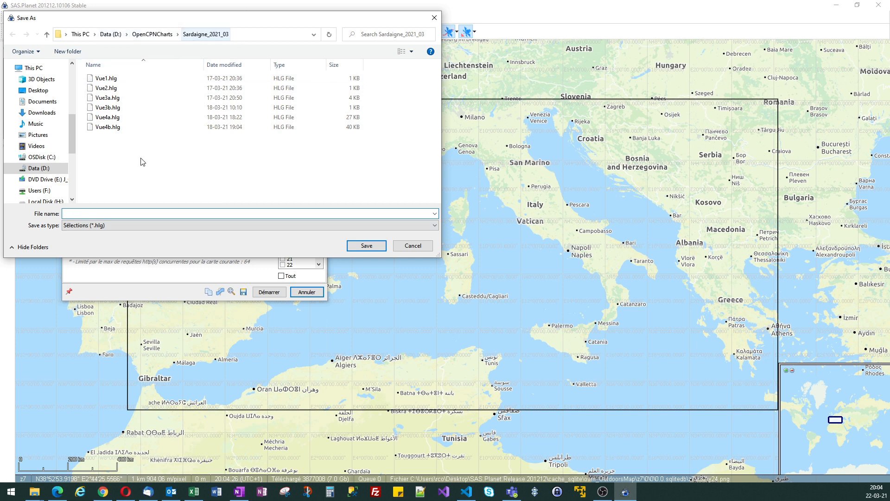
left_click(413, 245)
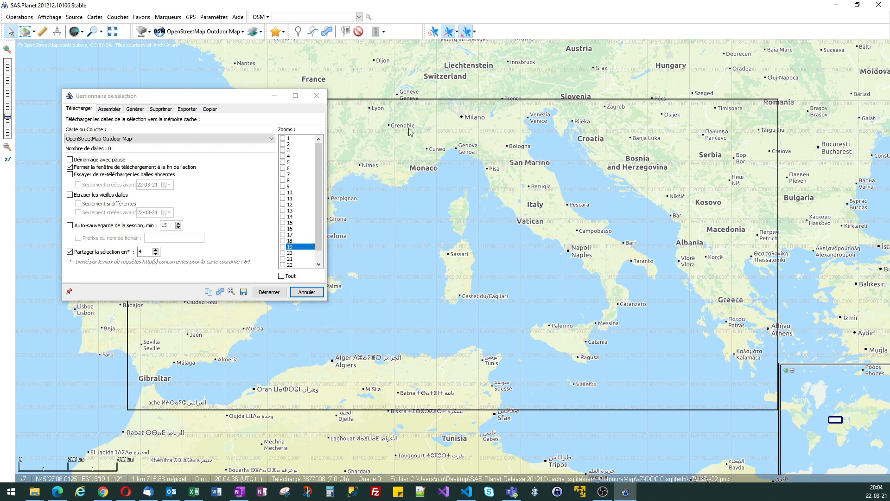
left_click(317, 96)
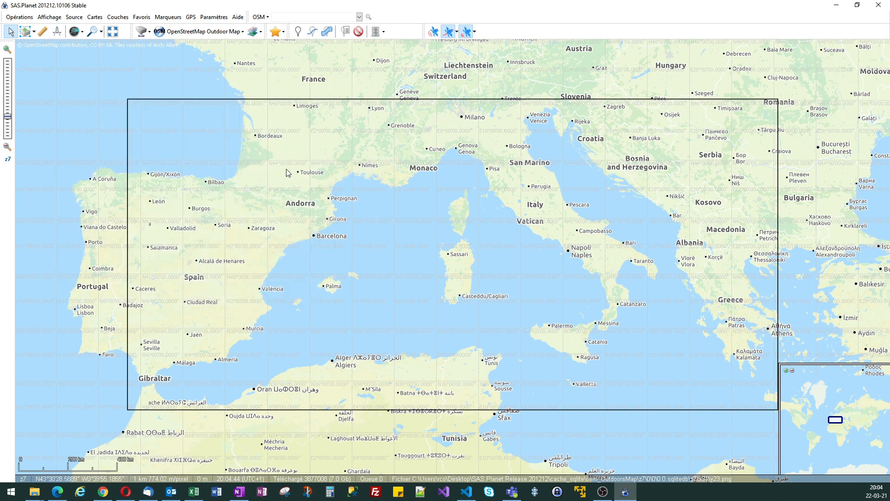
Load the saved selection Vue2.hlg to view its area on the map, and close the selection manager.
left_click(34, 31)
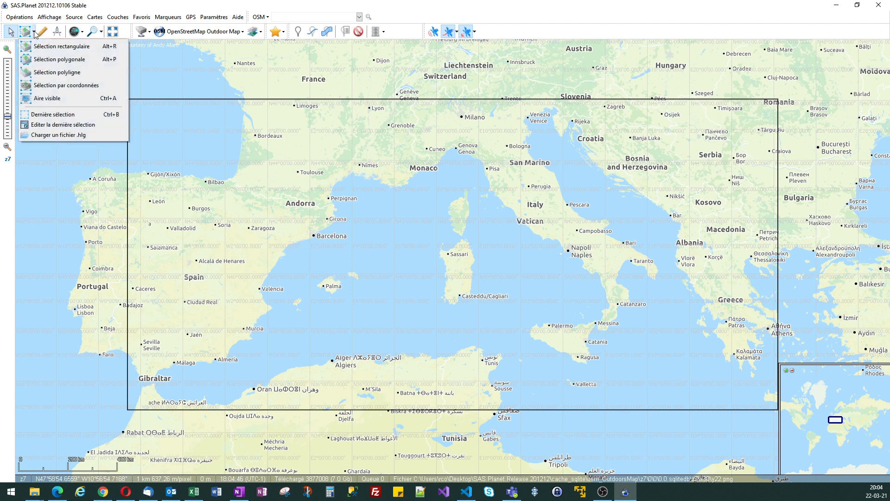
left_click(52, 135)
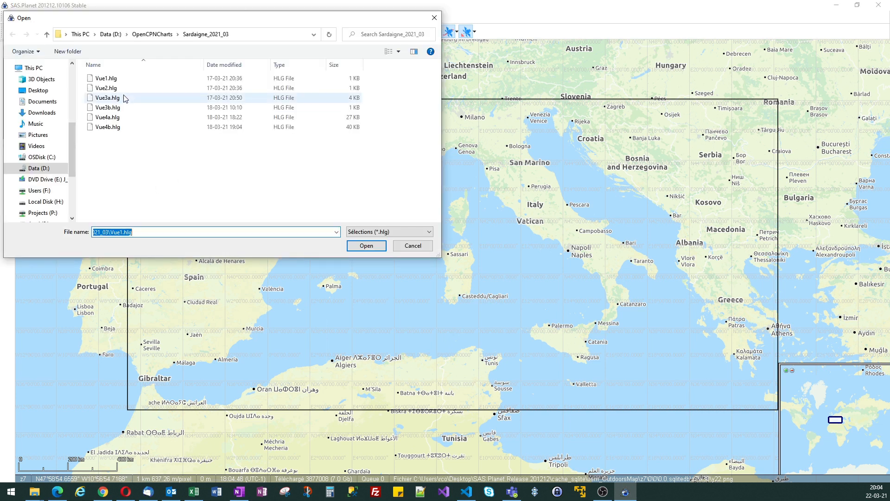
left_click(116, 90)
left_click(358, 245)
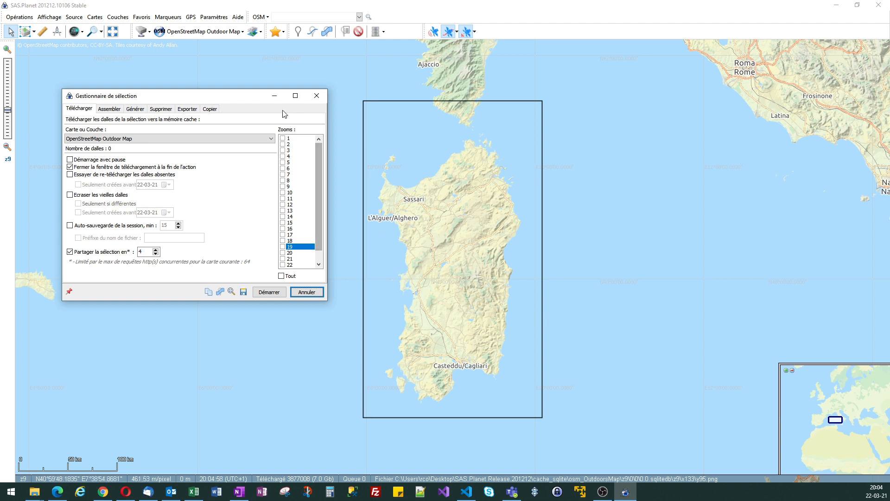
left_click(317, 96)
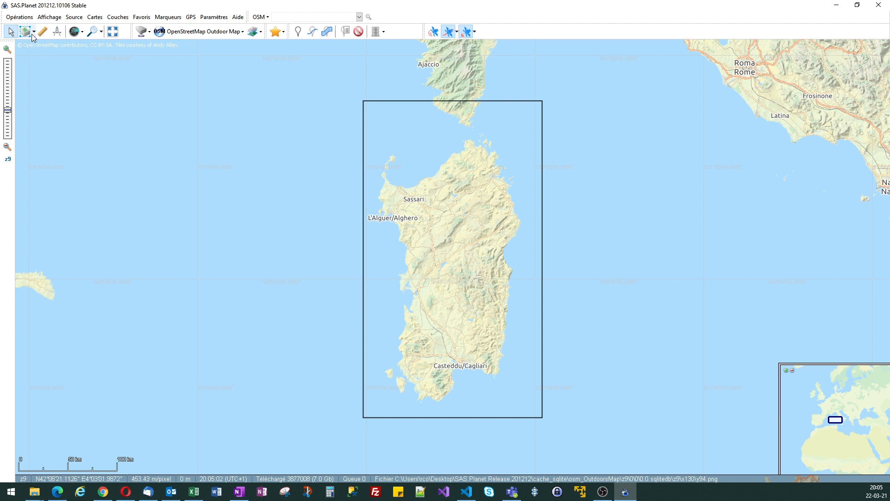
Load the saved selection Vue3a.hlg to view its polygon on the map, and close the selection manager.
left_click(35, 33)
left_click(46, 136)
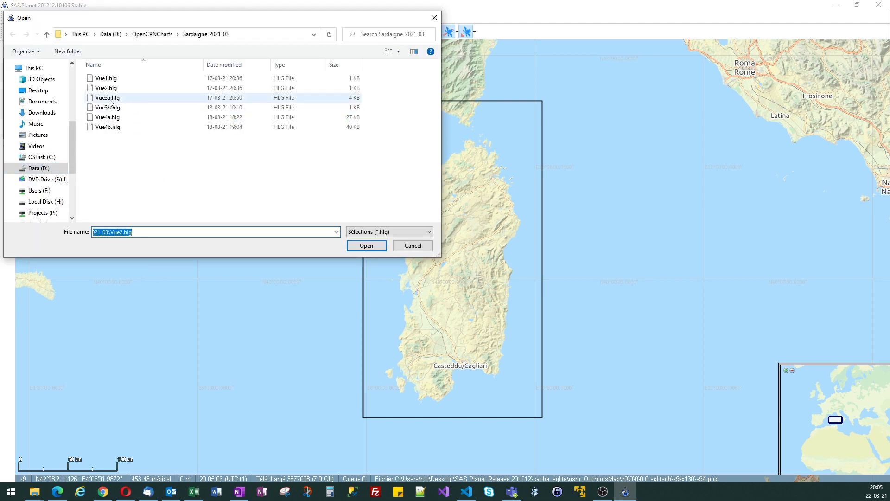
left_click(109, 97)
left_click(366, 245)
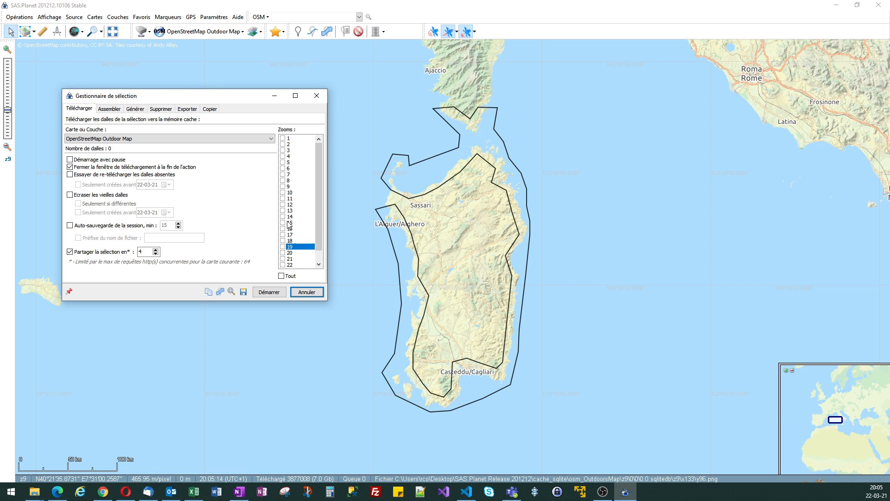
left_click(317, 96)
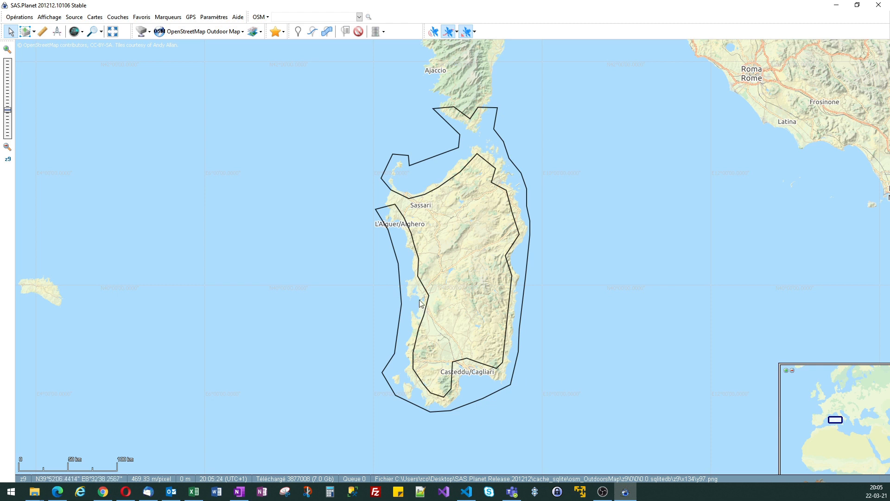
Load the saved selection Vue1.hlg and bring up its export options in the selection manager.
left_click(34, 32)
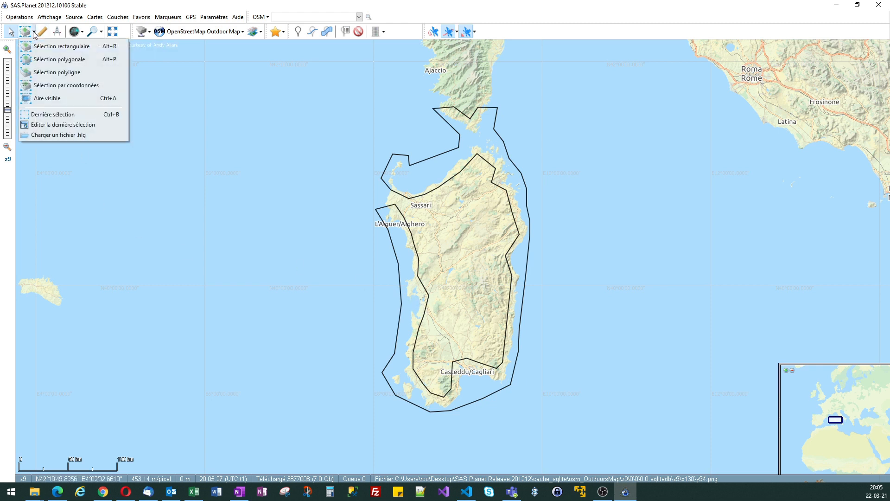
left_click(41, 133)
left_click(115, 78)
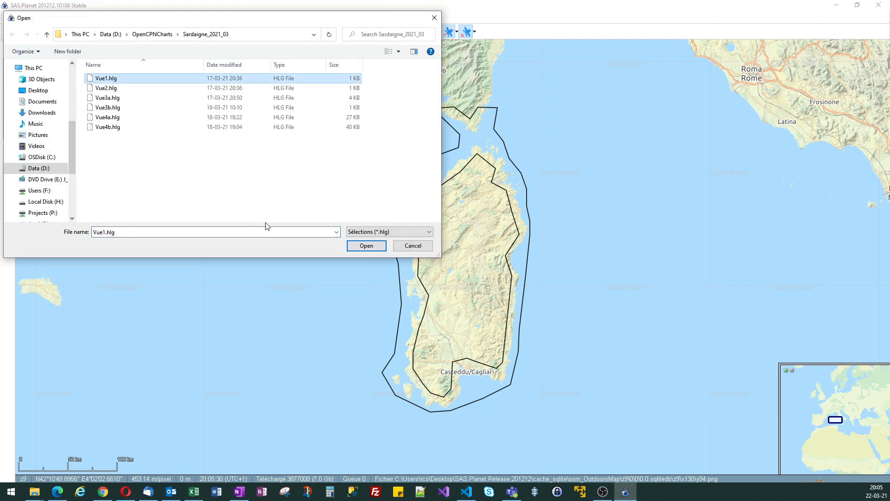
left_click(365, 246)
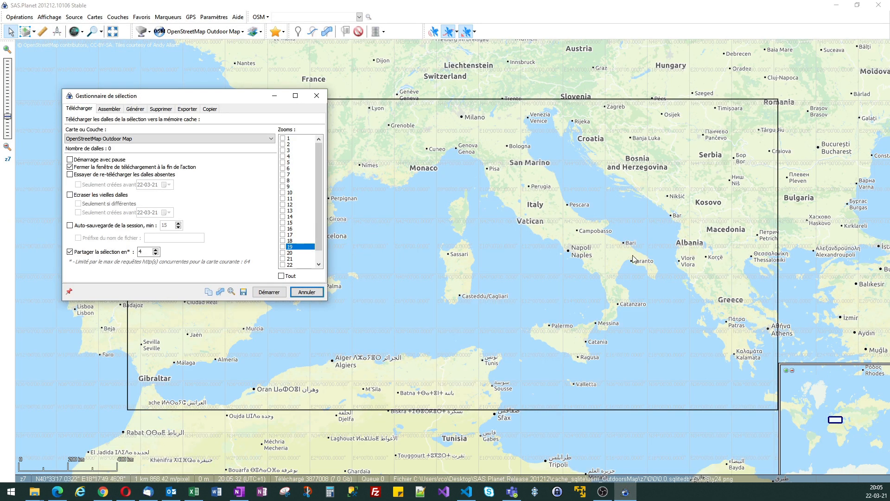
left_click(186, 110)
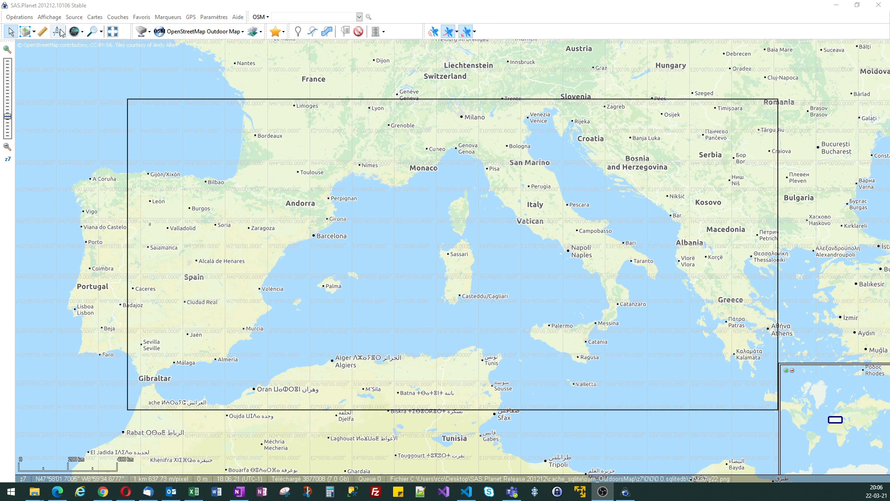
Display the cached-tile coverage overlay for zoom level z3 and examine it over the whole world.
left_click(83, 34)
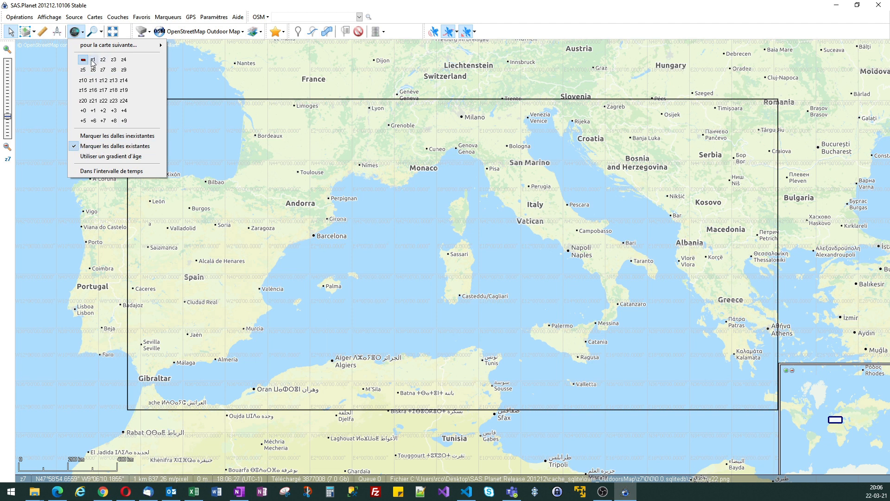
left_click(115, 61)
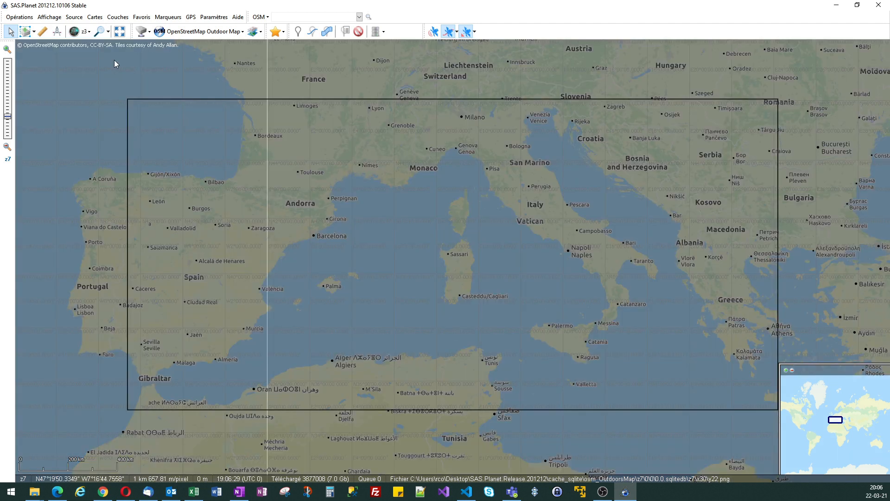
scroll(279, 205, "down", 3)
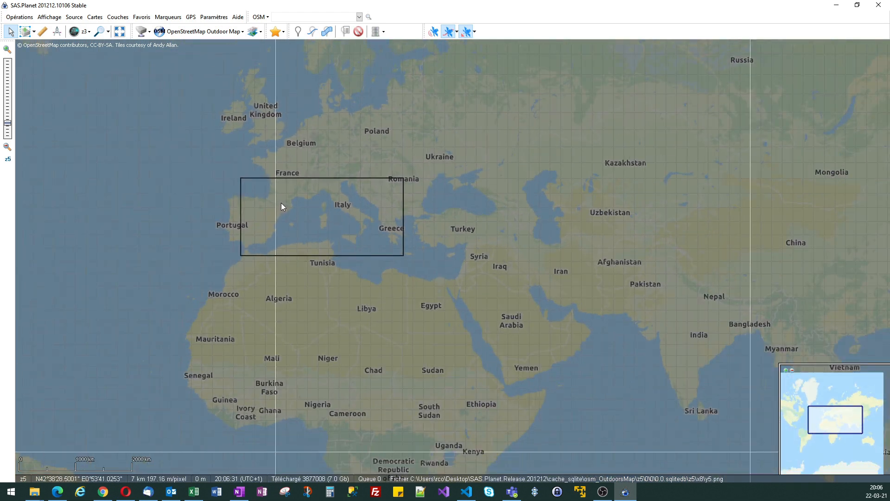
scroll(283, 201, "down", 1)
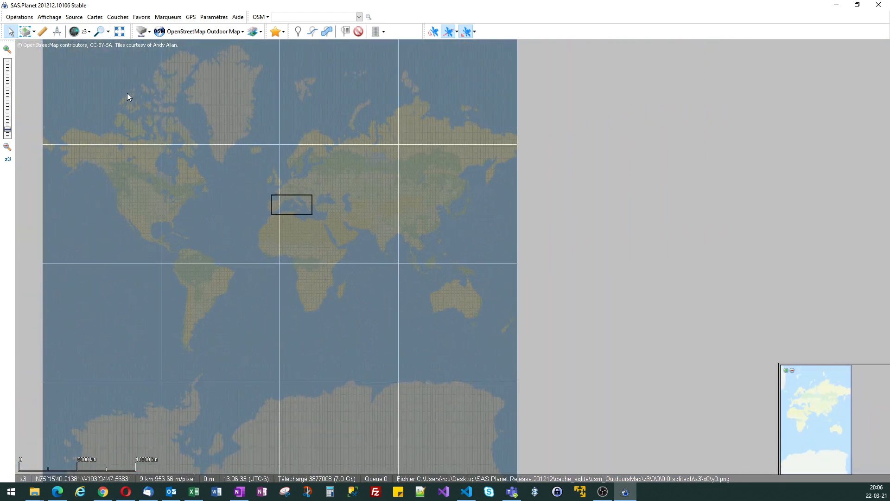
Switch the cached-tile coverage overlay to zoom level z5 and examine which regions are downloaded.
left_click(89, 32)
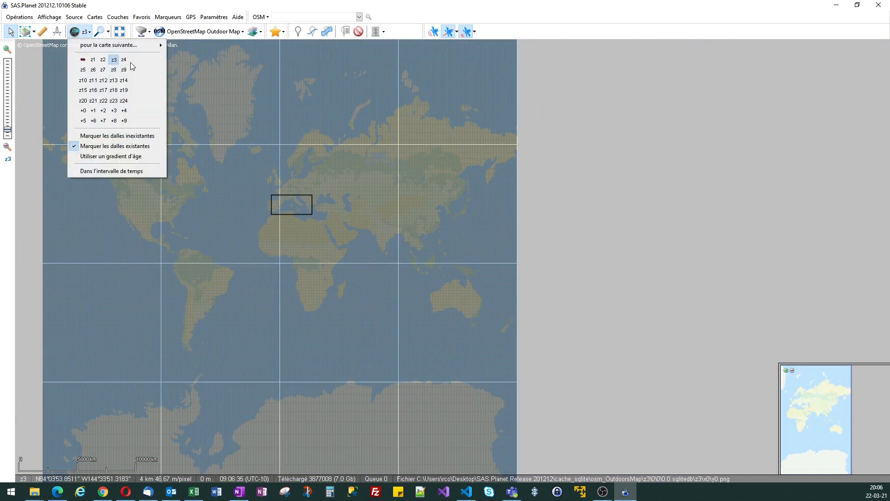
left_click(83, 69)
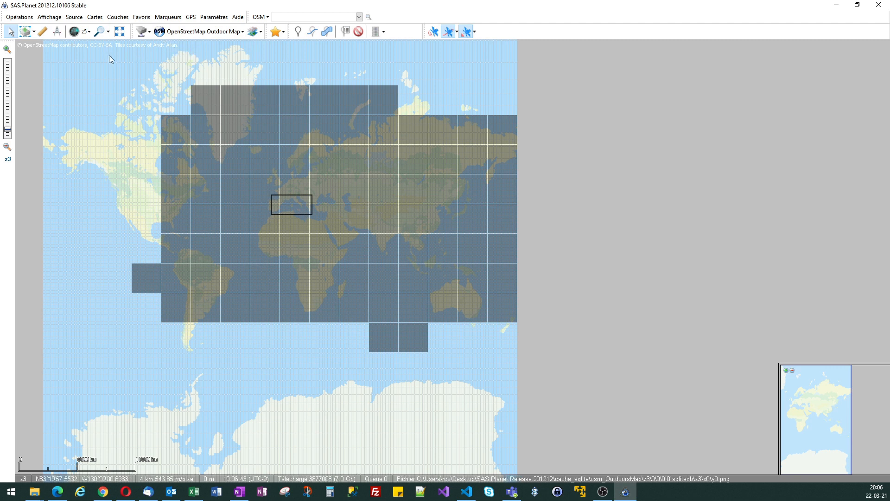
scroll(312, 213, "up", 1)
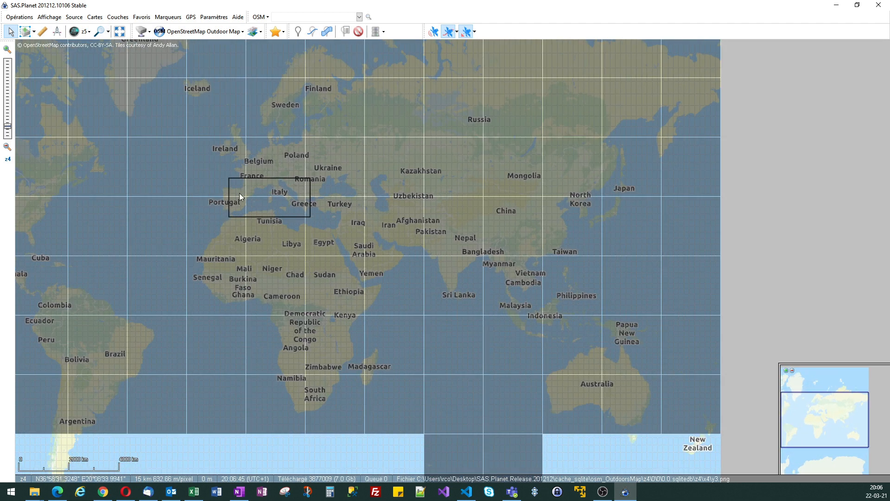
Switch the cached-tile coverage overlay to zoom level z7 and examine which regions are downloaded.
left_click(90, 31)
left_click(100, 31)
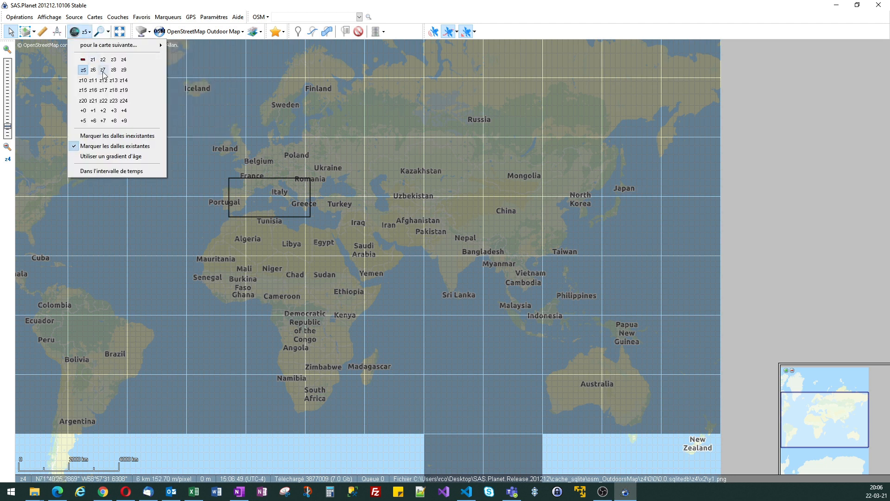
left_click(104, 70)
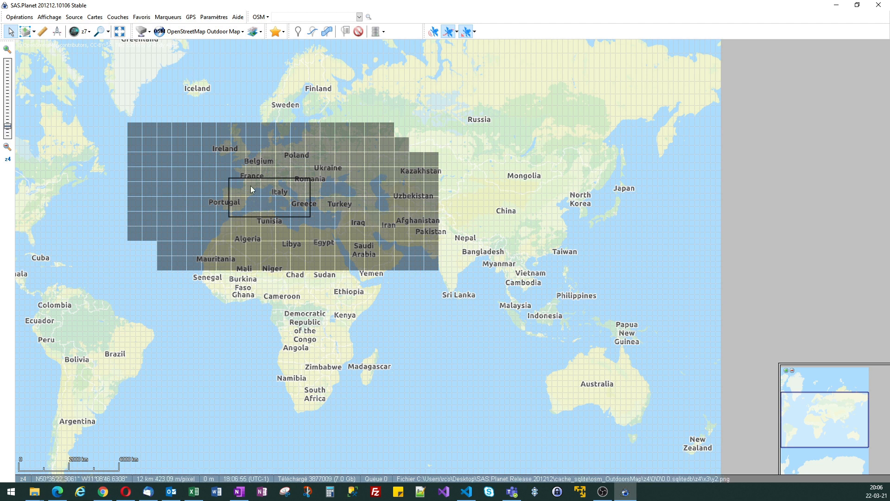
Switch the cached-tile coverage overlay to zoom level z9 and inspect the cached areas over western Europe and the Mediterranean.
left_click(88, 31)
left_click(125, 69)
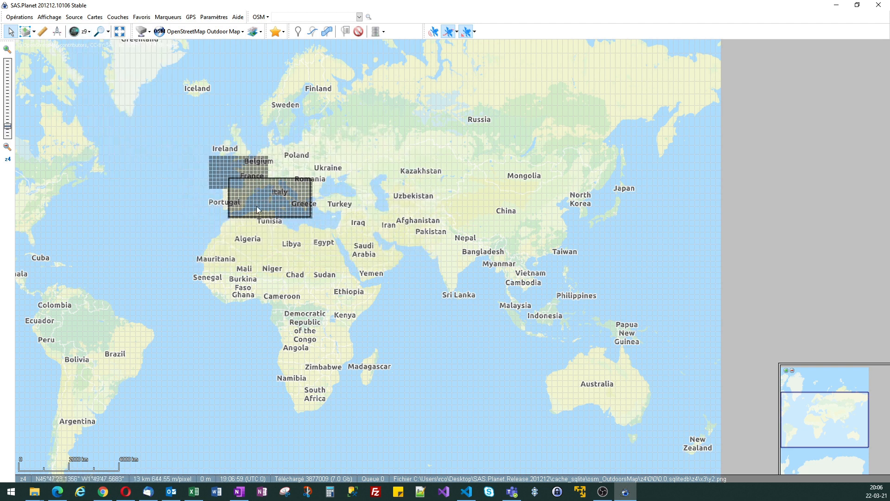
scroll(264, 197, "up", 1)
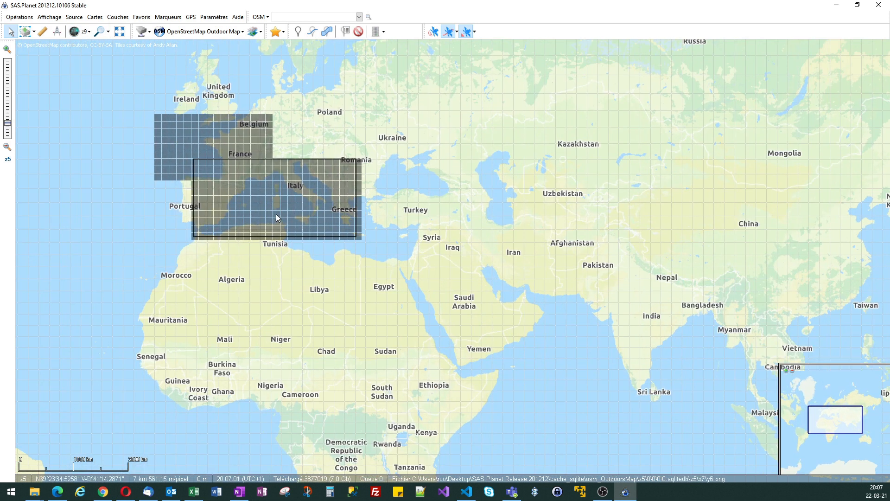
scroll(269, 190, "up", 1)
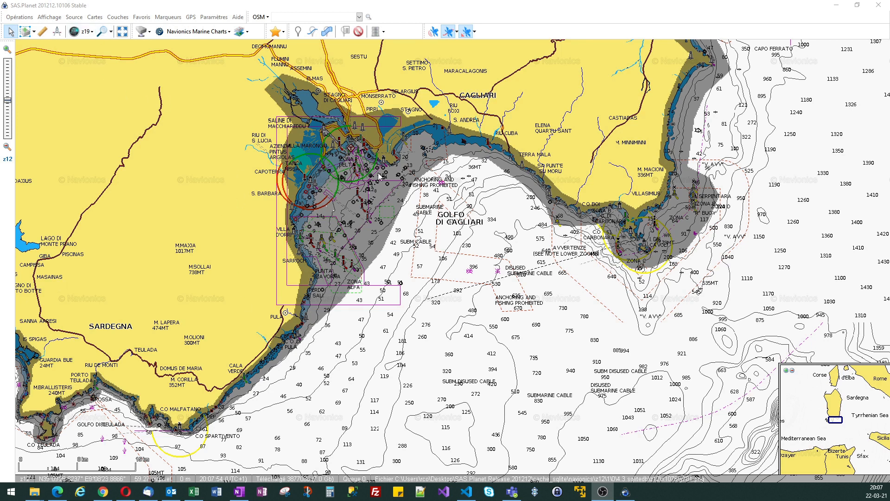
Fill the gap in the z12 tile coverage over southern Sardinia by browsing the uncached area westward at zoom level z12.
scroll(338, 254, "up", 1)
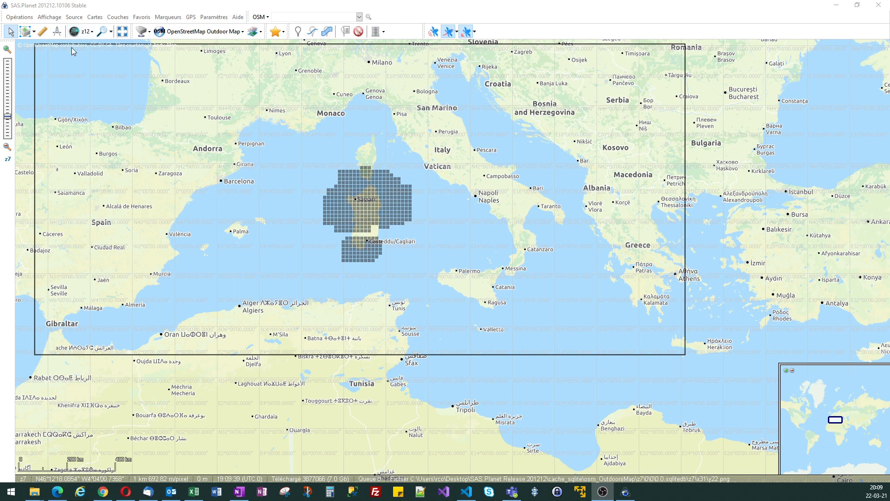
scroll(366, 241, "up", 1)
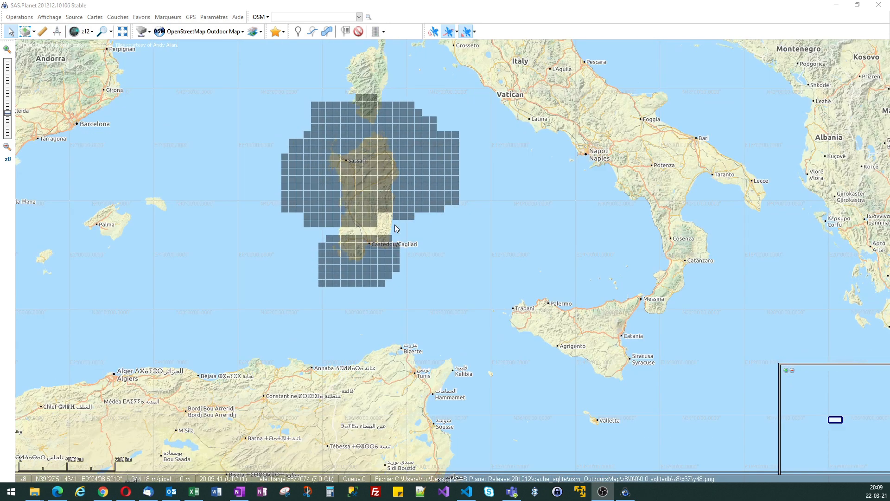
scroll(410, 234, "up", 1)
left_click_drag(434, 221, 439, 221)
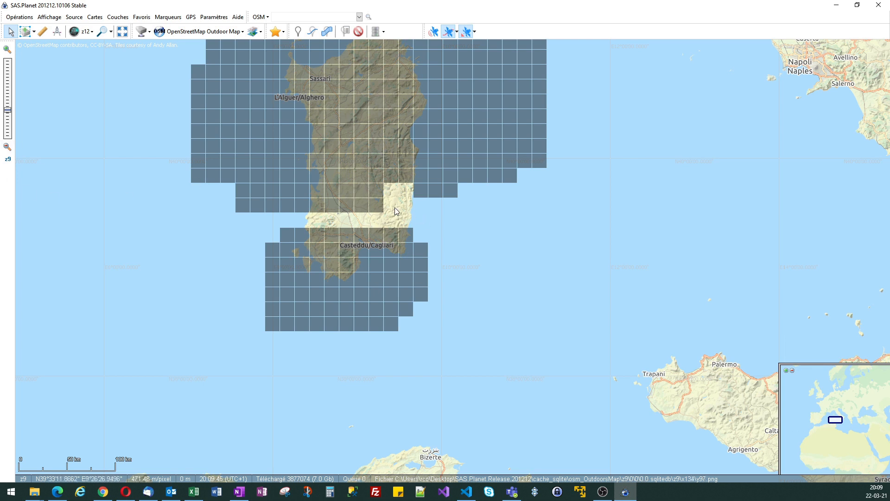
scroll(395, 209, "up", 2)
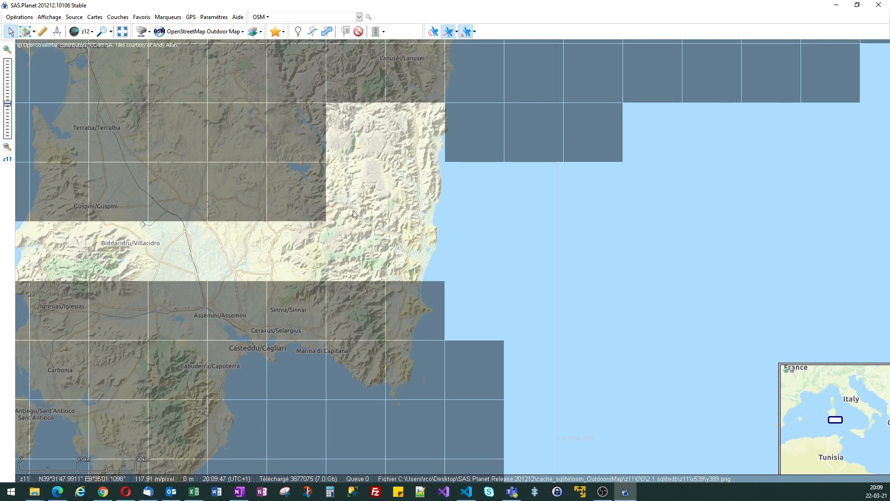
scroll(401, 200, "up", 1)
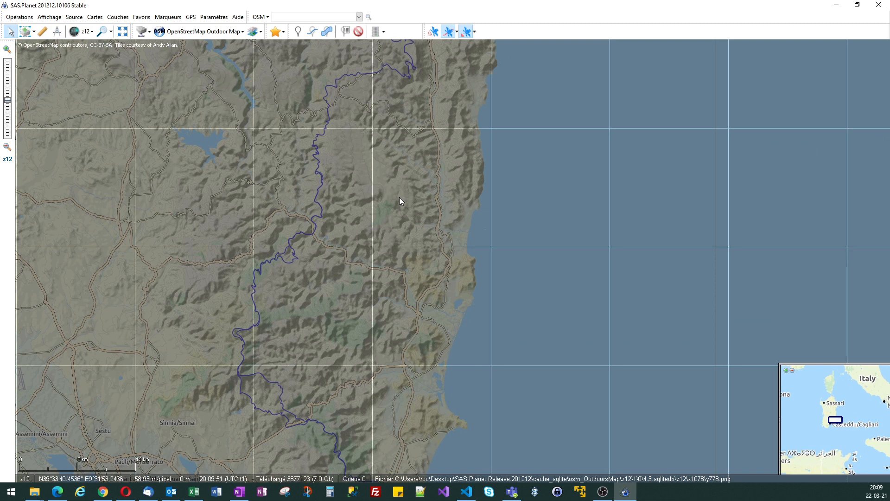
left_click_drag(326, 209, 599, 198)
left_click_drag(416, 199, 643, 196)
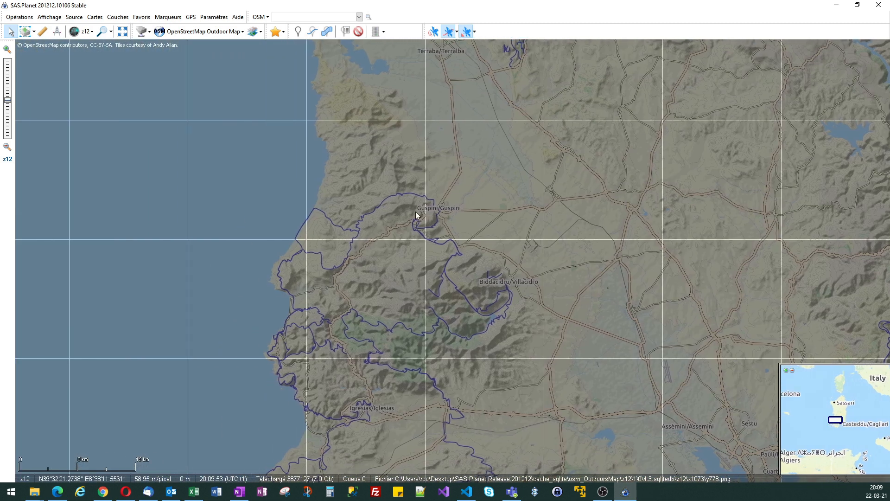
left_click_drag(372, 214, 659, 203)
left_click_drag(341, 213, 582, 211)
Examine the z12 tile coverage around Sardinia and the selection rectangle spanning the western Mediterranean.
scroll(448, 208, "down", 2)
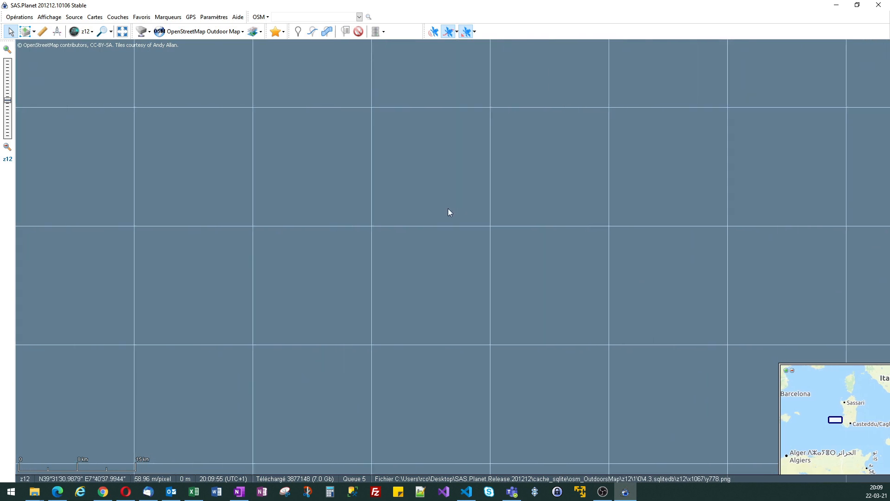
scroll(477, 221, "down", 1)
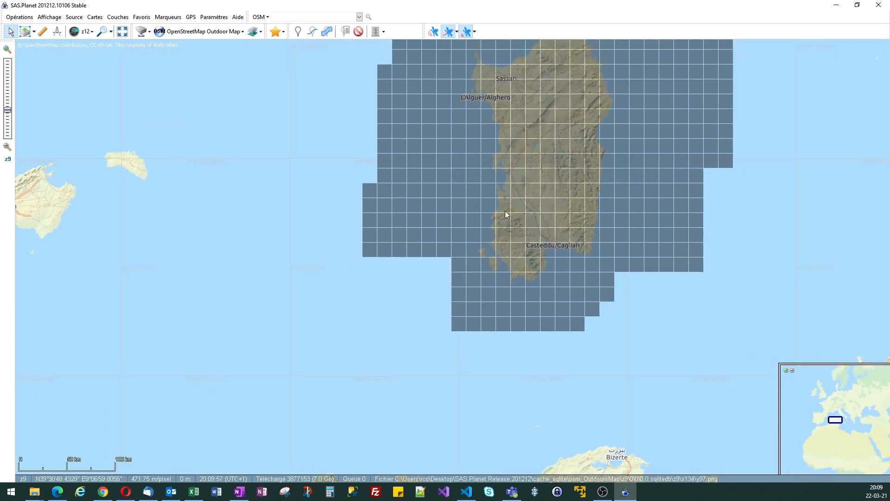
left_click_drag(505, 211, 394, 268)
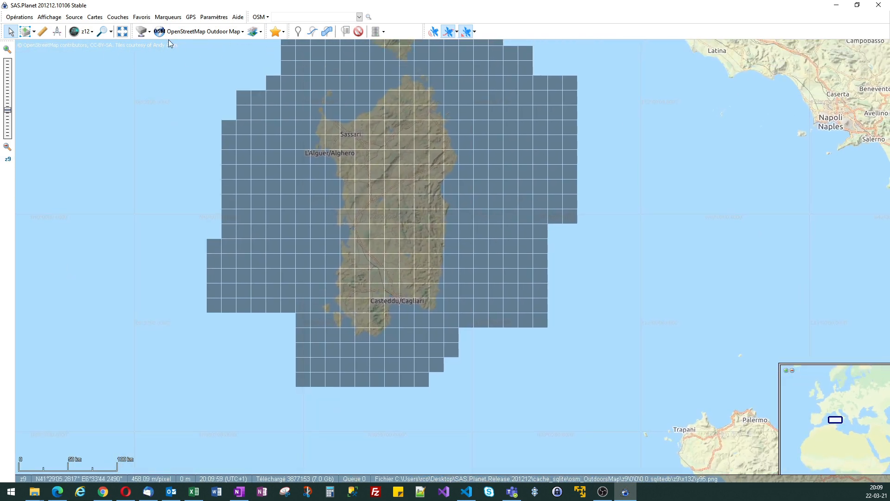
scroll(320, 165, "down", 1)
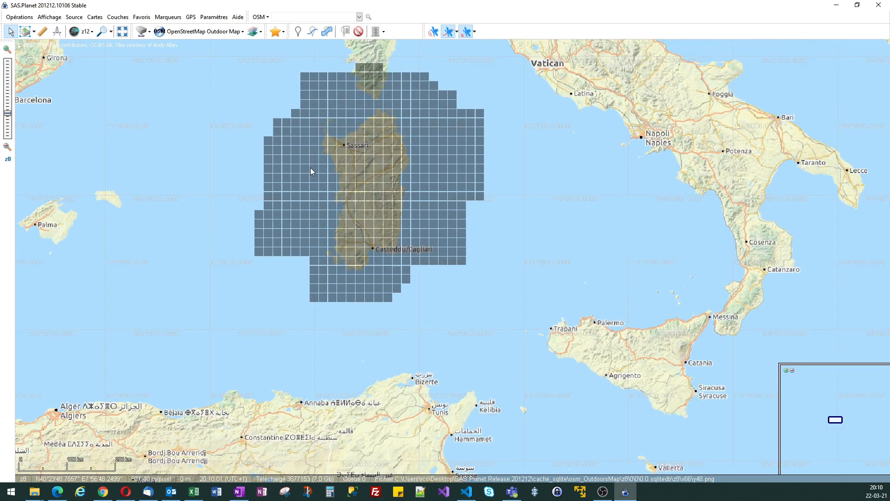
left_click_drag(312, 173, 267, 235)
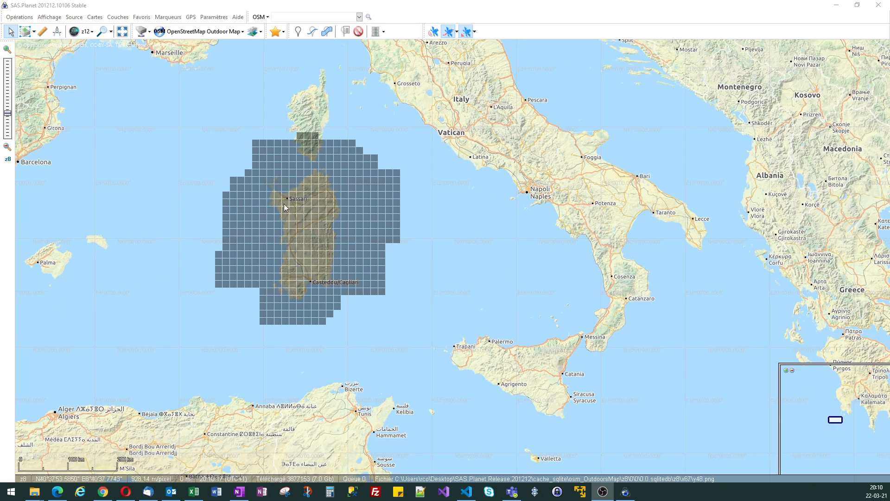
scroll(254, 182, "down", 1)
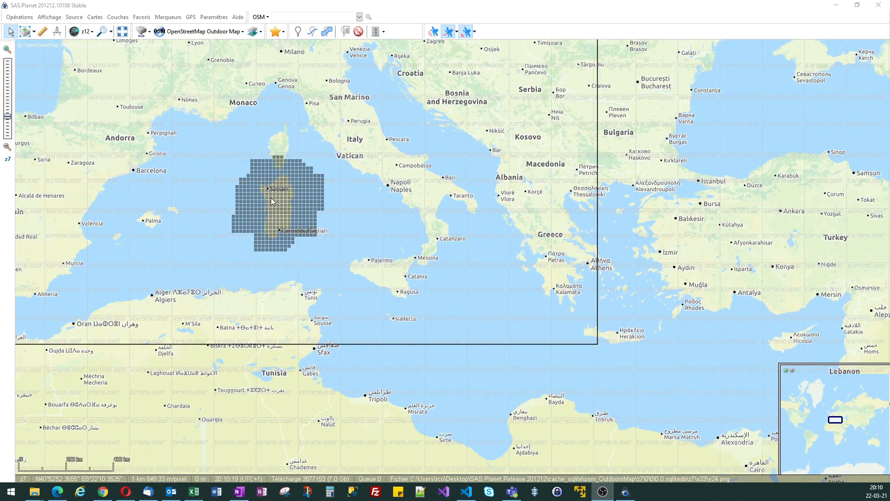
left_click_drag(254, 182, 360, 257)
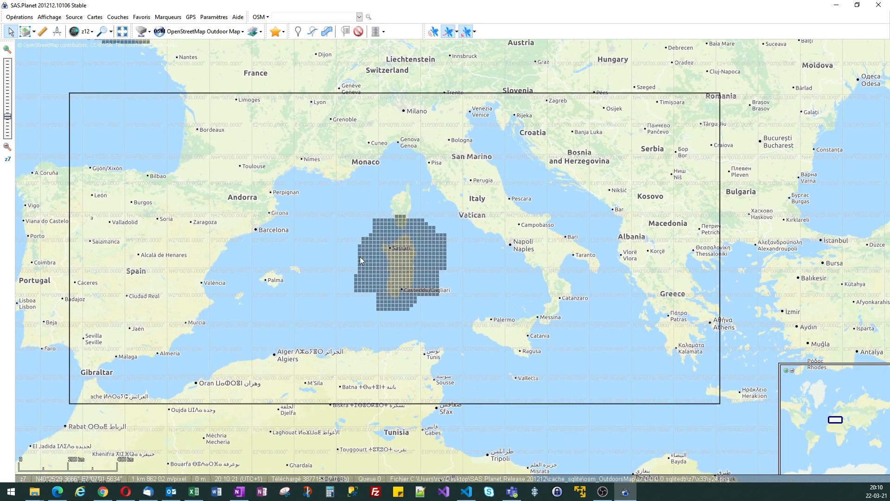
Bring up the Mediterranean selection's tile download options and enable zoom levels 1 to 6 for OpenStreetMap Outdoor Map.
key("ctrl+b")
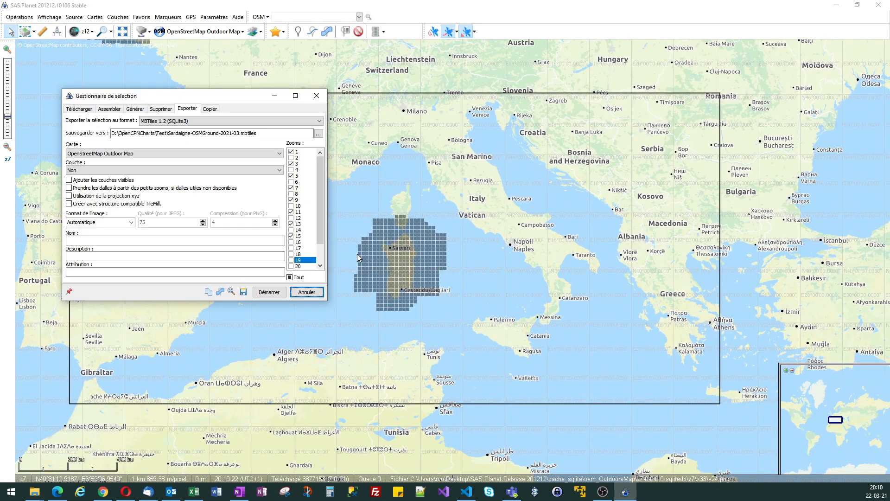
left_click(84, 110)
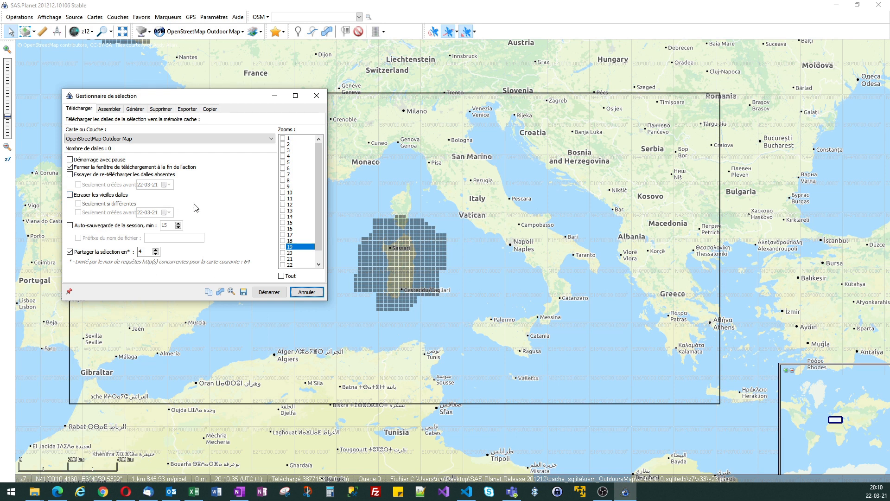
left_click(284, 140)
left_click(283, 145)
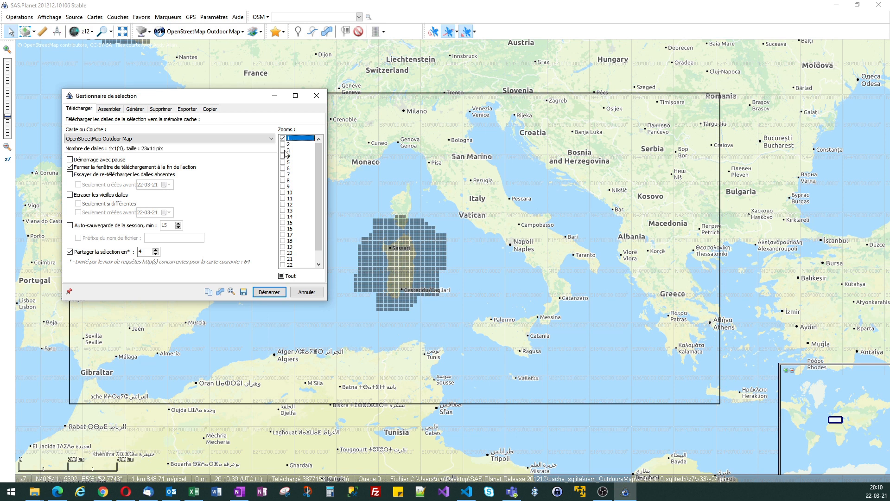
left_click(283, 150)
left_click(283, 156)
left_click(283, 162)
left_click(283, 168)
left_click(283, 174)
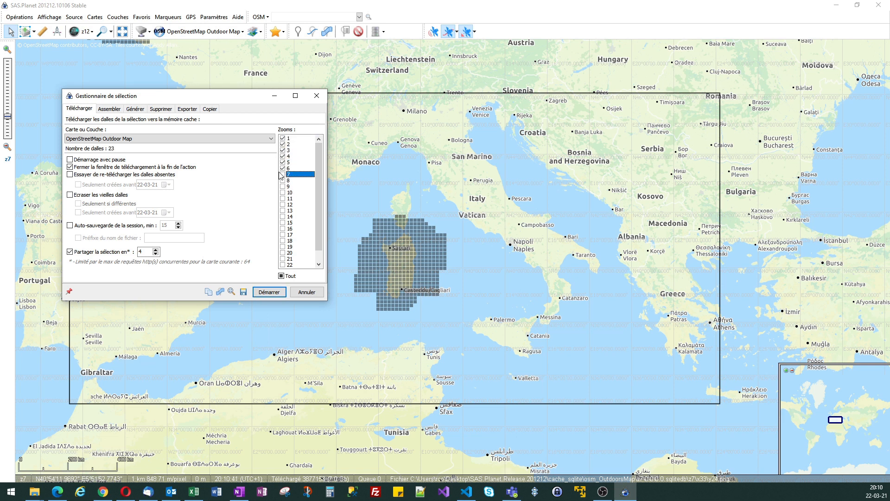
Limit the download to the odd zoom levels 1, 3, 5 and 7, and enable overwriting of old tiles.
left_click(283, 168)
left_click(284, 156)
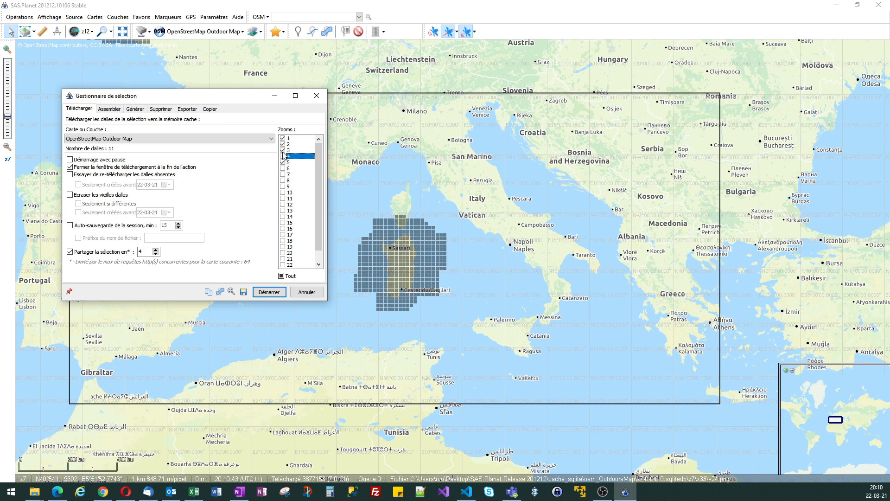
left_click(283, 150)
left_click(283, 145)
left_click(283, 175)
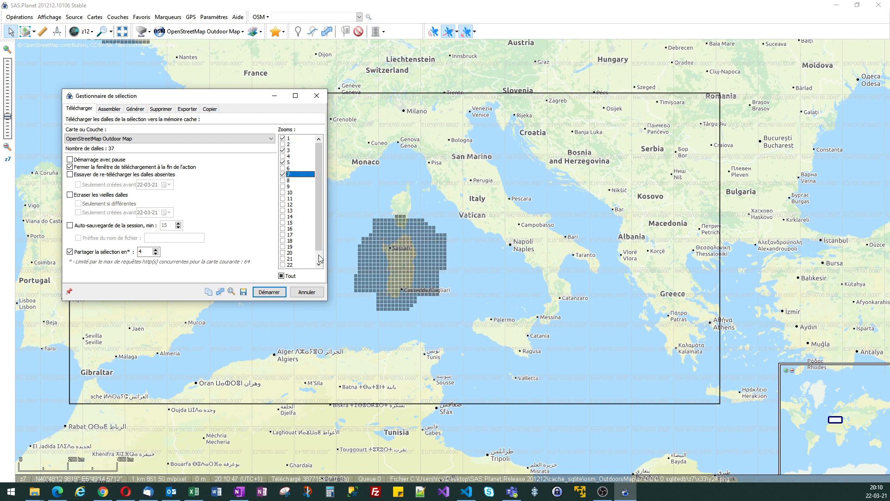
left_click(70, 195)
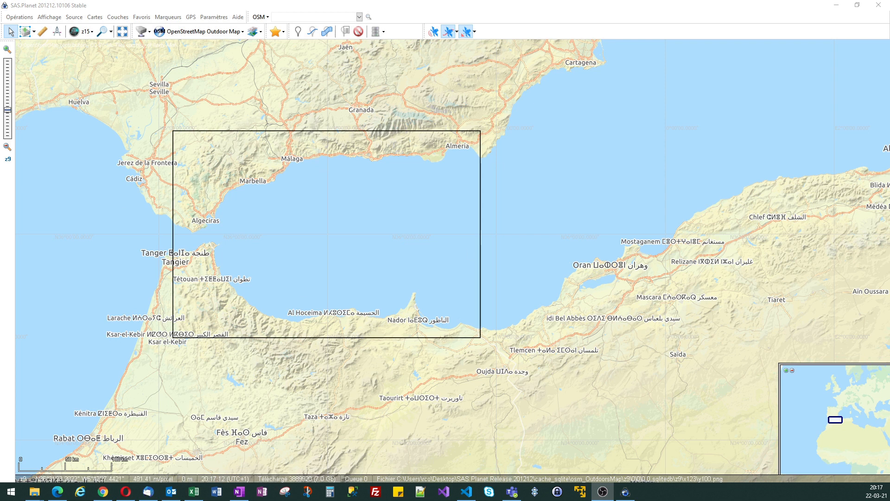
Bring up the download options for the selection between southern Spain and Morocco, and move the dialog aside to expose the selected area.
key("ctrl+b")
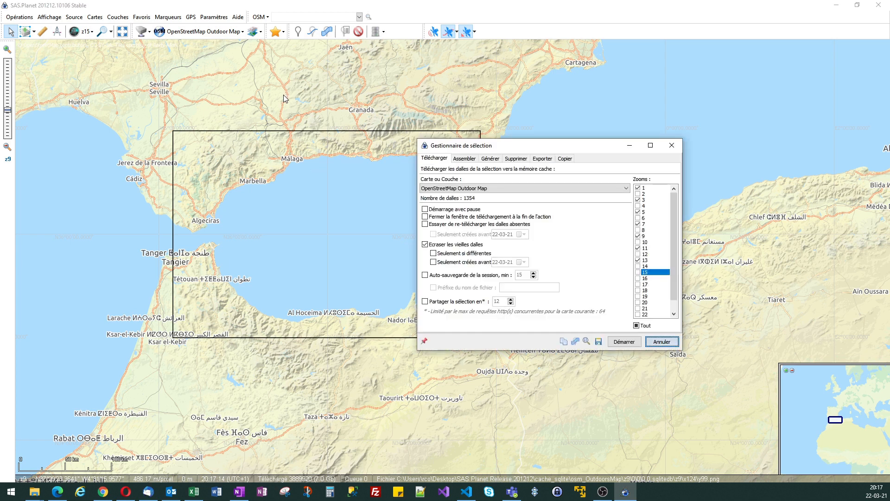
left_click_drag(506, 144, 287, 124)
double_click(520, 113)
left_click_drag(566, 184, 625, 84)
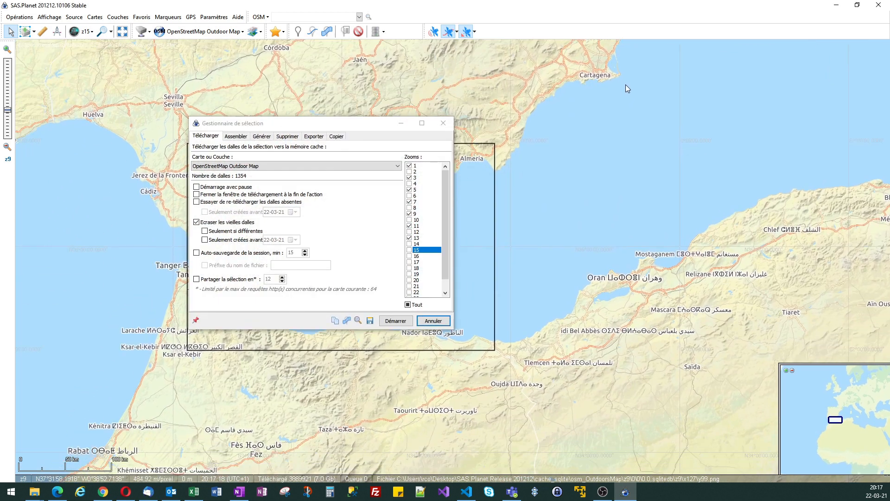
left_click_drag(341, 126, 254, 162)
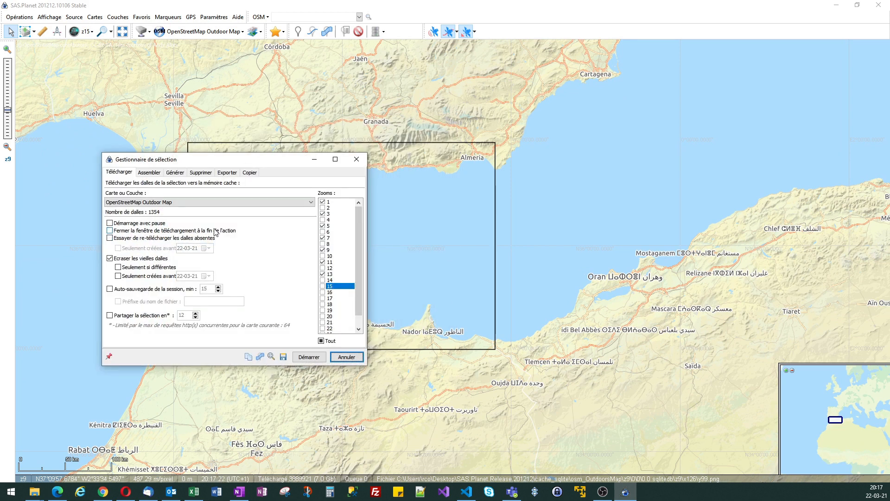
Set the download window to close when finished and split the selection into 12 parts.
left_click(111, 231)
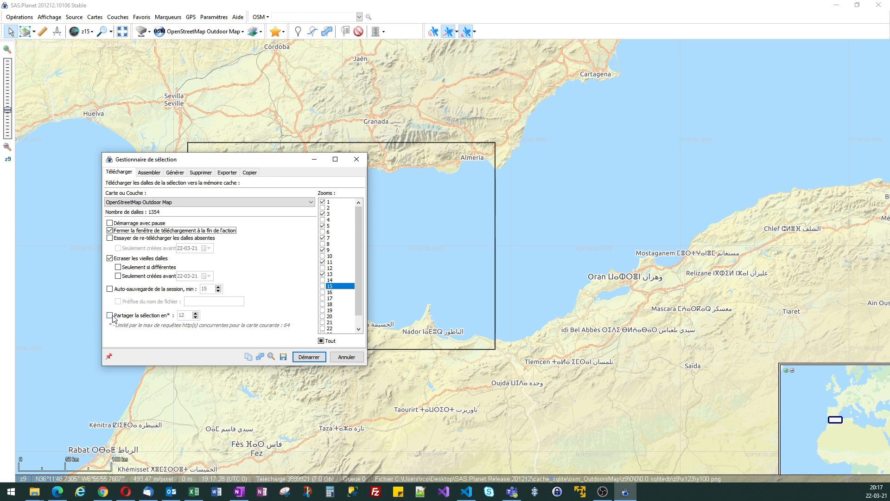
left_click(112, 316)
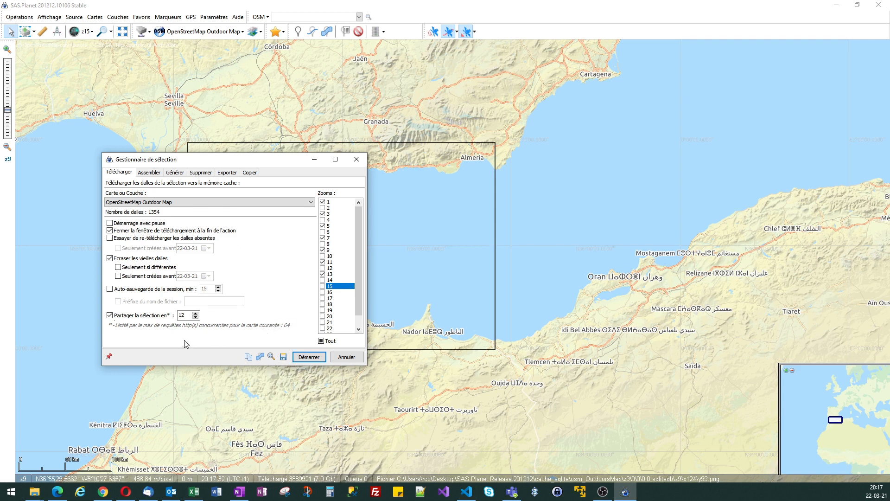
double_click(187, 316)
type("12")
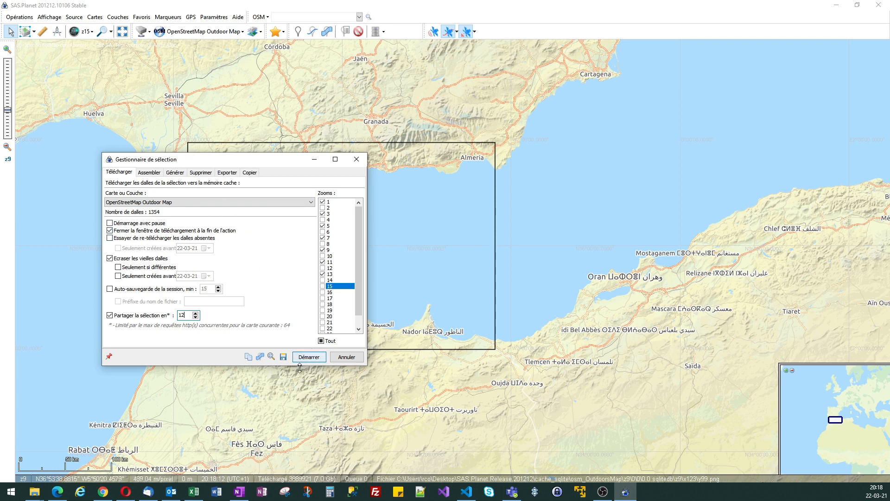
Switch the cached-tile coverage overlay to zoom level z13 and start the tile download for the selection.
left_click(93, 32)
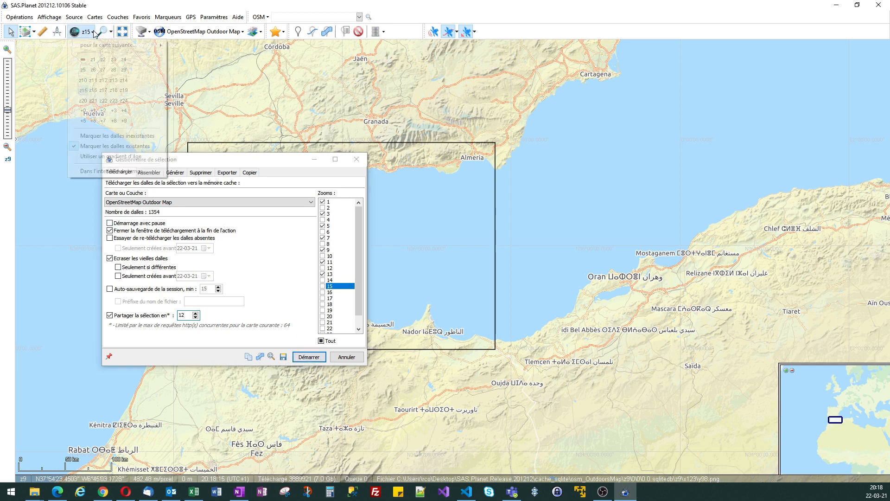
left_click(114, 81)
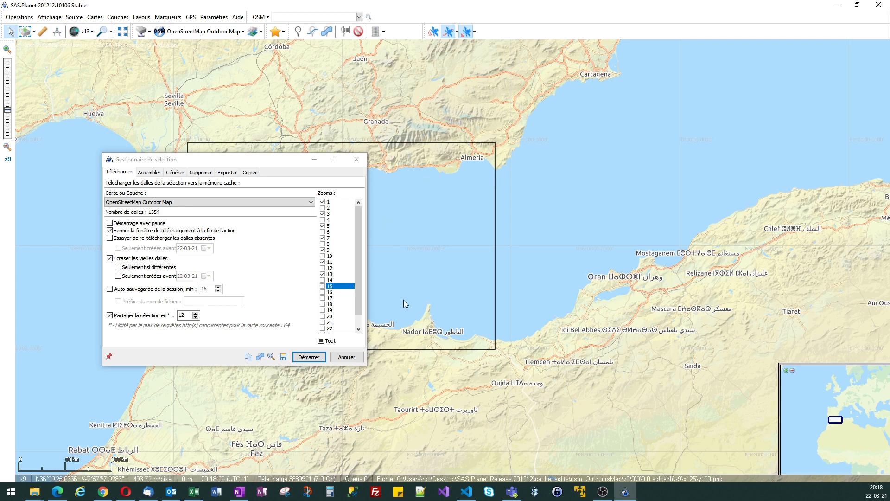
left_click(313, 360)
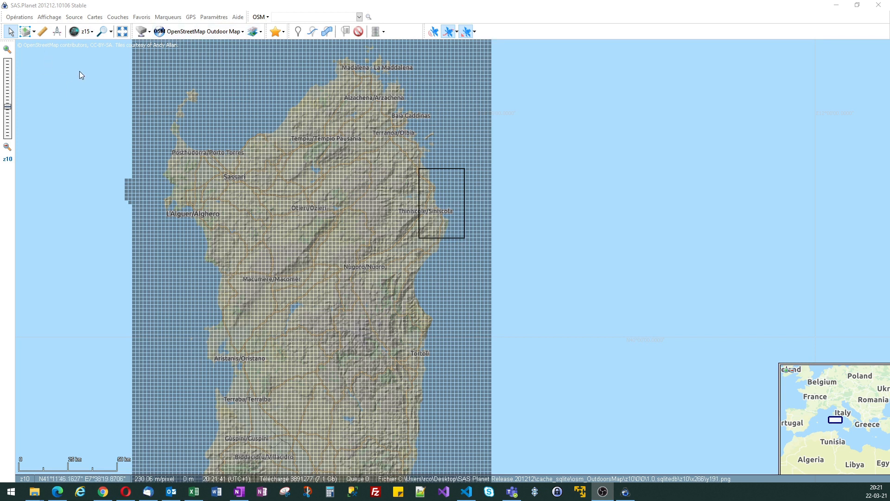
Switch the cached-tile coverage overlay to zoom level z17 and examine the coverage over Sardinia.
left_click(87, 32)
left_click(103, 90)
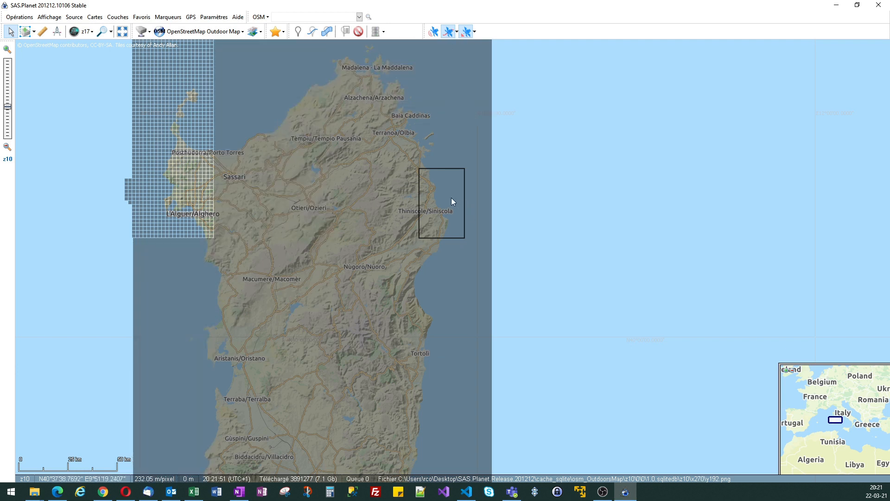
Show Navionics Marine Charts as the base map over the selected area around Siniscola on Sardinia's east coast.
scroll(450, 210, "up", 1)
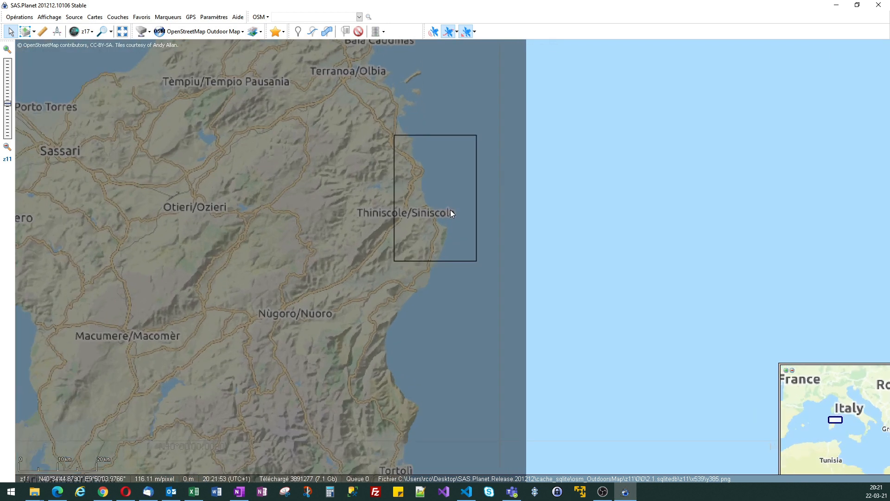
scroll(504, 196, "up", 1)
left_click_drag(503, 243, 503, 248)
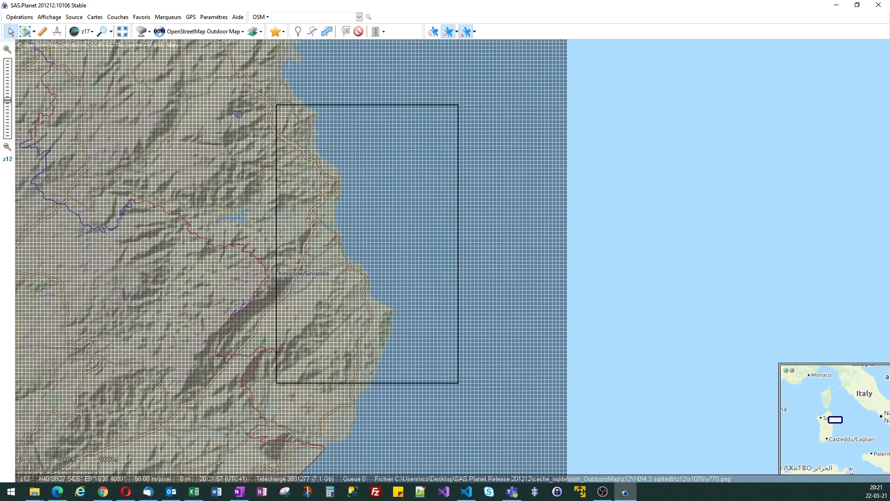
left_click(243, 31)
mouse_move(206, 169)
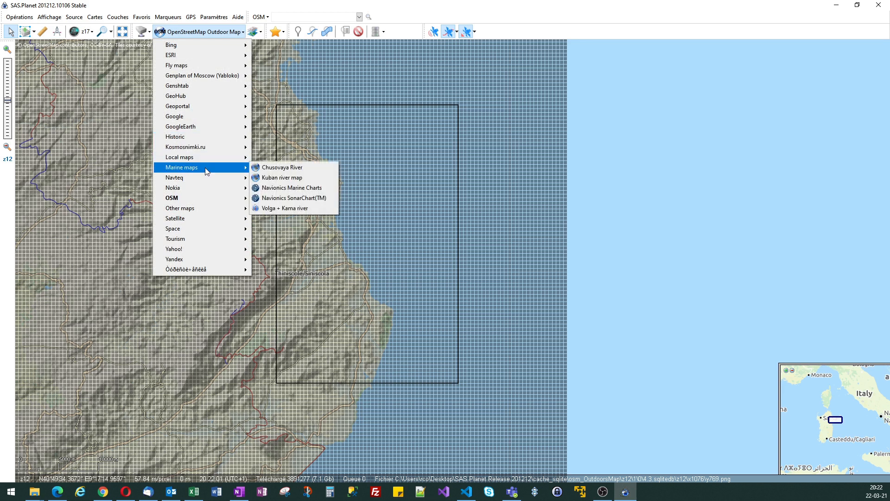
left_click(267, 187)
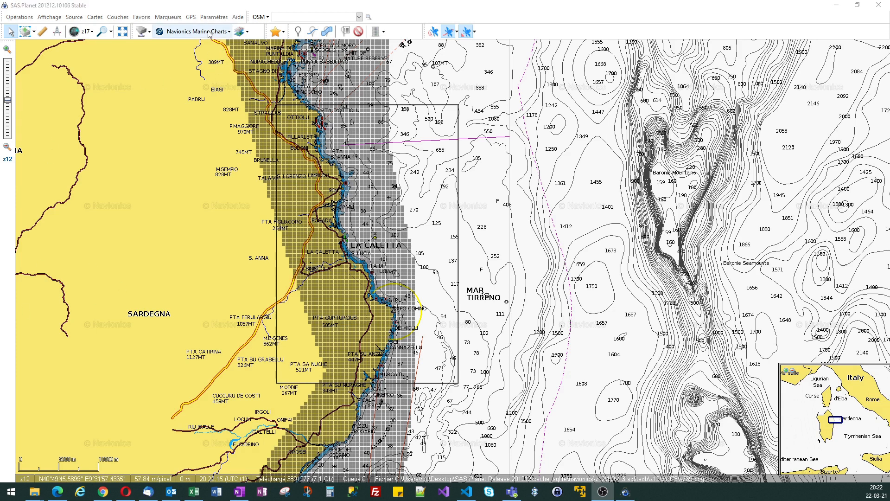
Set the base map back to OpenStreetMap Outdoor Map and overlay the Navionics Marine Charts layer on it.
left_click(228, 33)
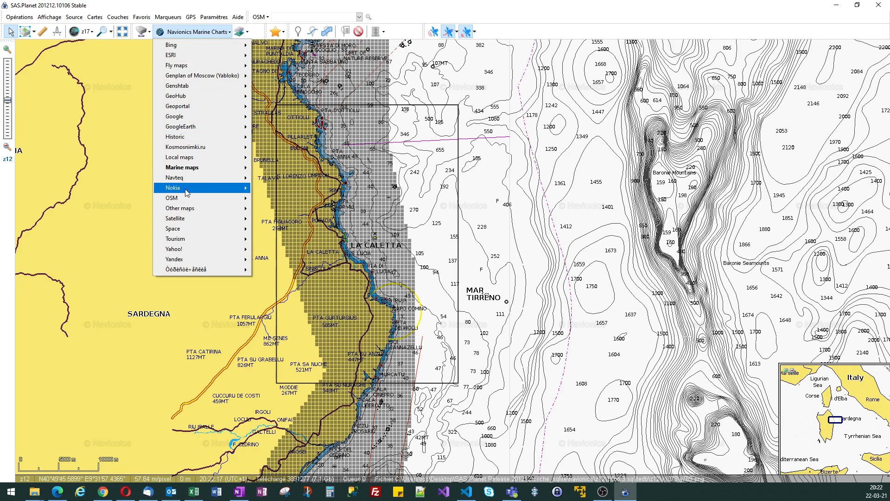
mouse_move(182, 202)
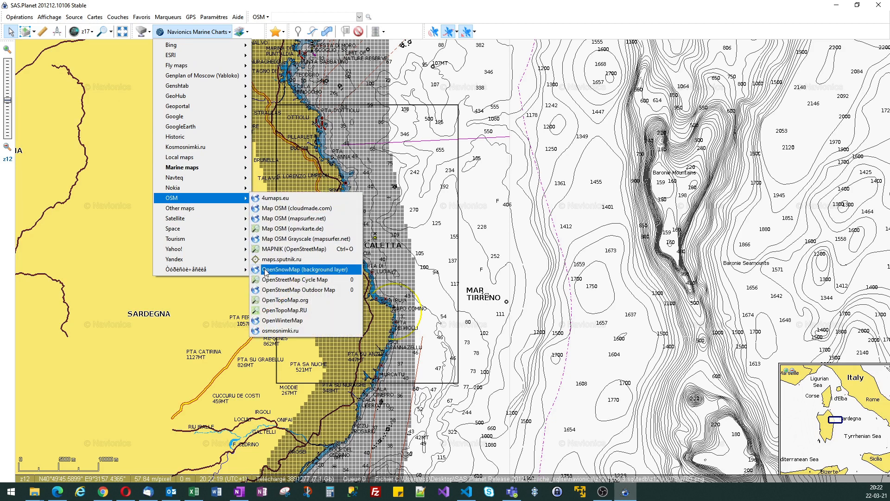
left_click(277, 291)
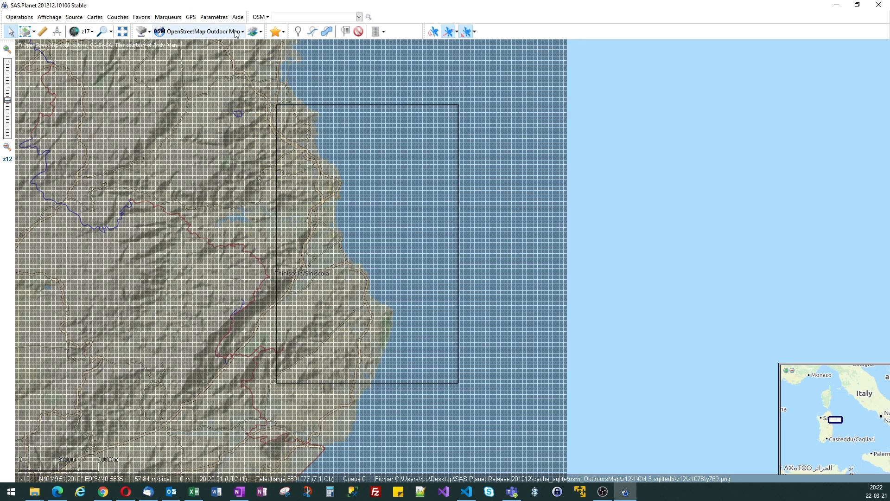
left_click(255, 31)
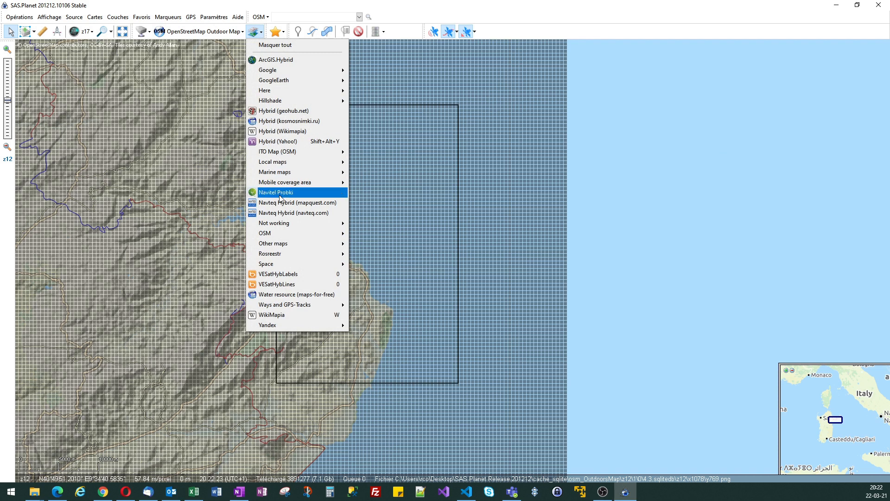
mouse_move(281, 174)
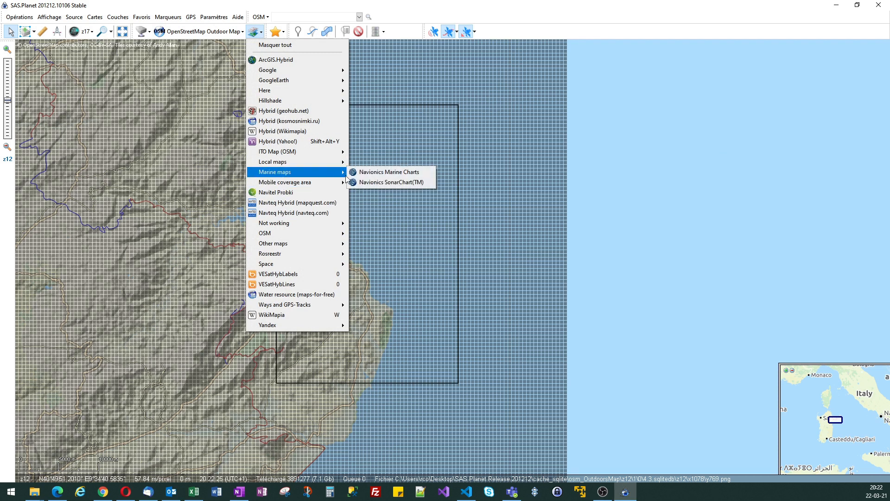
left_click(368, 173)
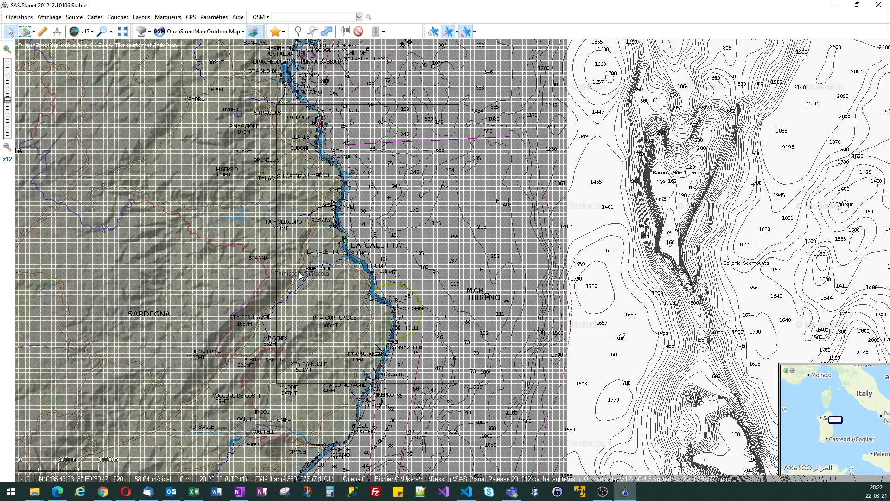
Bring up the MBTiles export options for the selection, set the image format to PNG (couleurs indexées) and include zoom 17.
key("ctrl+b")
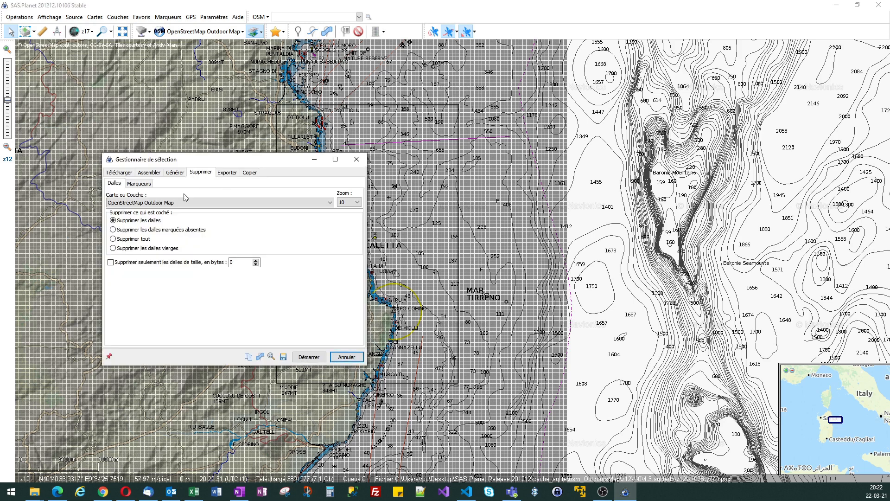
left_click(227, 173)
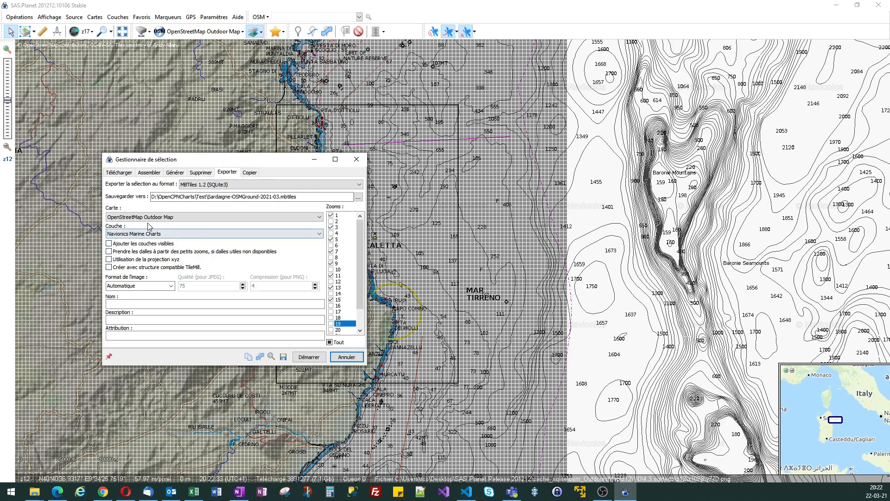
left_click(169, 287)
left_click(140, 305)
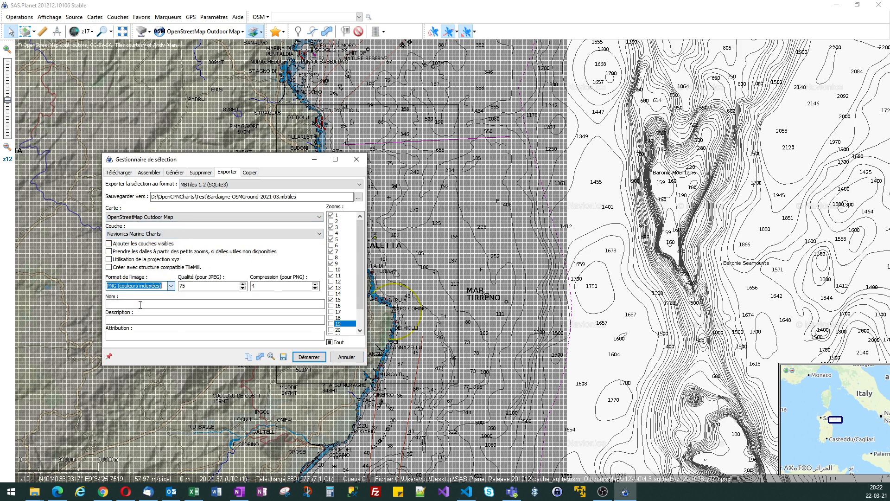
left_click(331, 312)
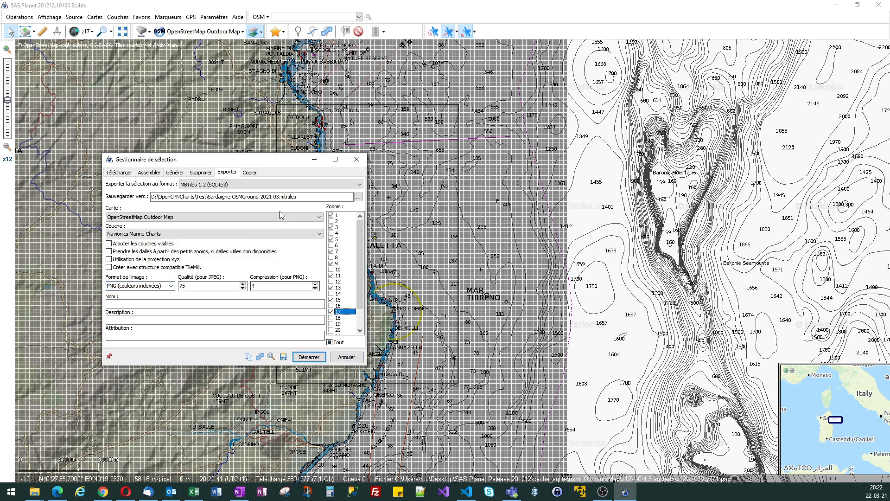
Set the export target to Sardaigne-OSMGround-2021-03.mbtiles in the OpenCPNCharts Test folder, accept overwriting it, and start the export.
left_click(358, 197)
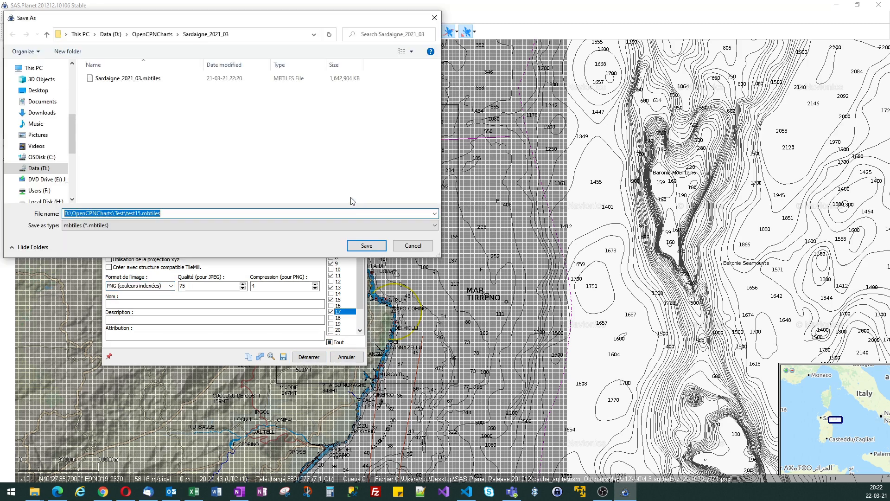
left_click(153, 34)
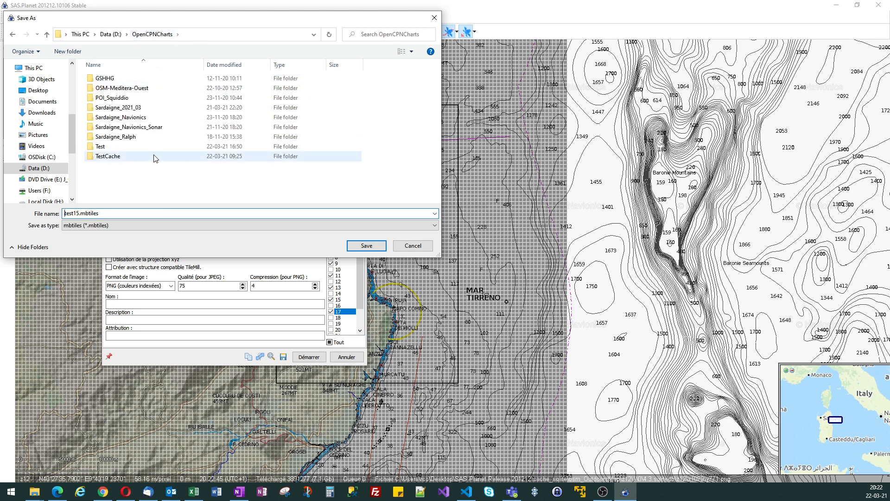
double_click(113, 148)
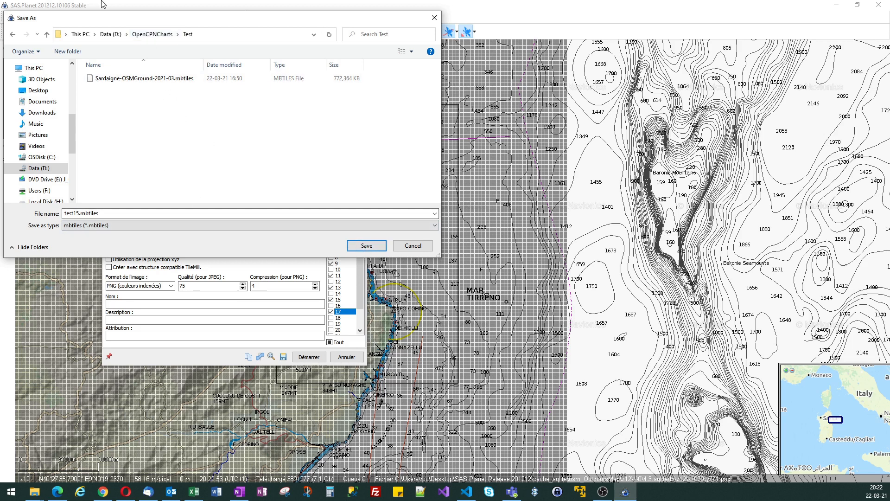
left_click(136, 79)
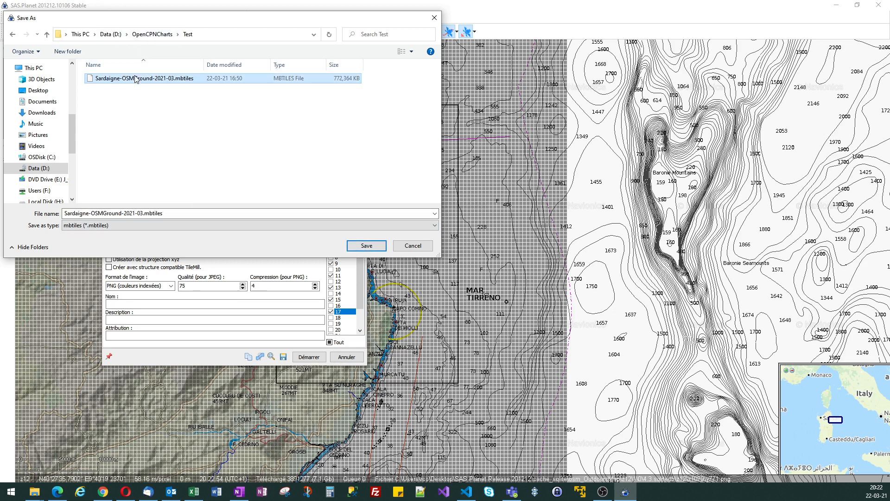
left_click(355, 246)
left_click(472, 248)
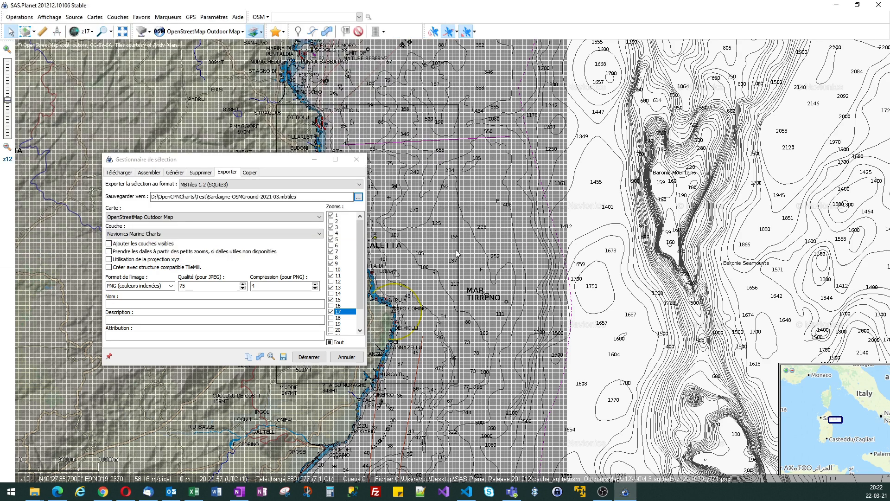
left_click(309, 357)
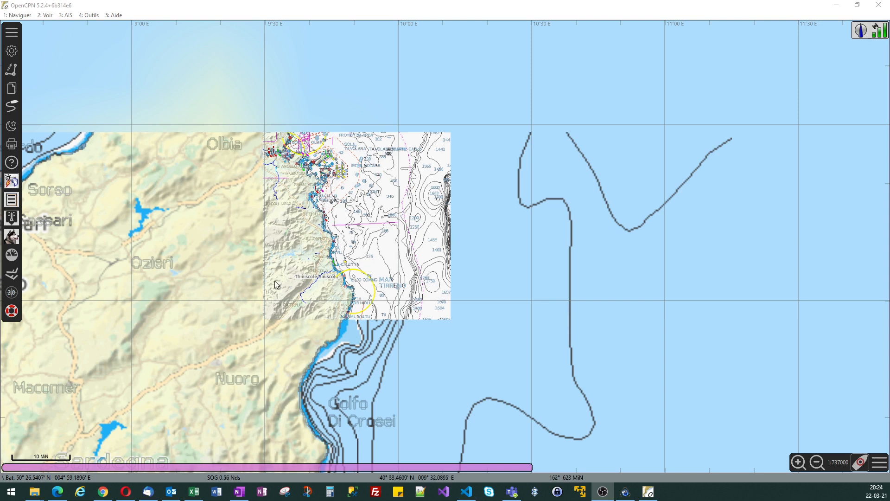
In OpenCPN, examine the combined land and marine chart along the Sardinian coast down to harbour detail at La Caletta.
scroll(301, 265, "up", 2)
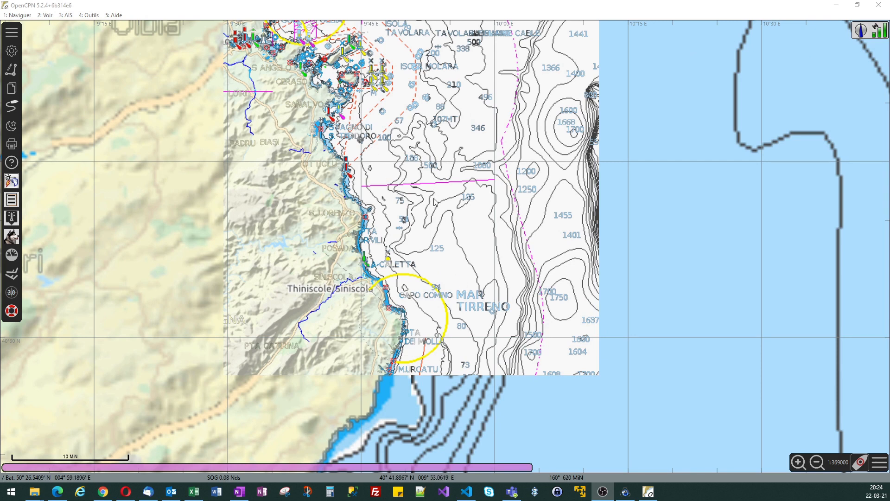
left_click_drag(434, 201, 443, 251)
scroll(416, 290, "up", 2)
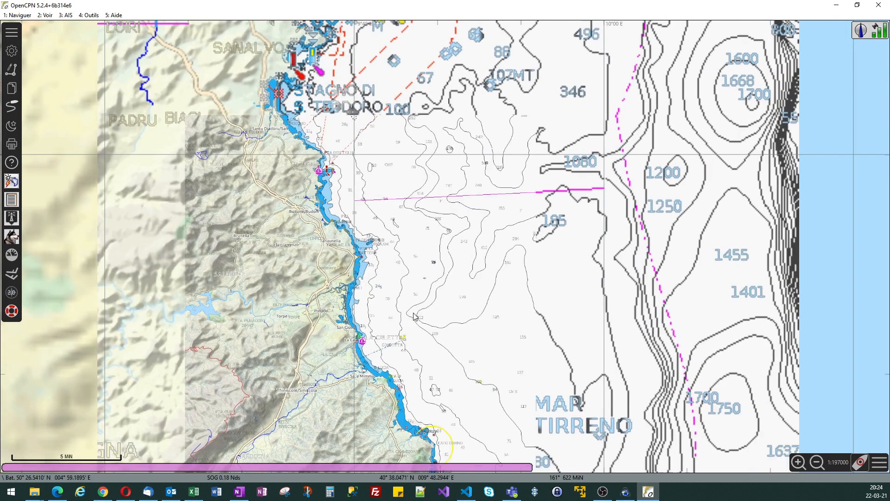
scroll(381, 285, "up", 1)
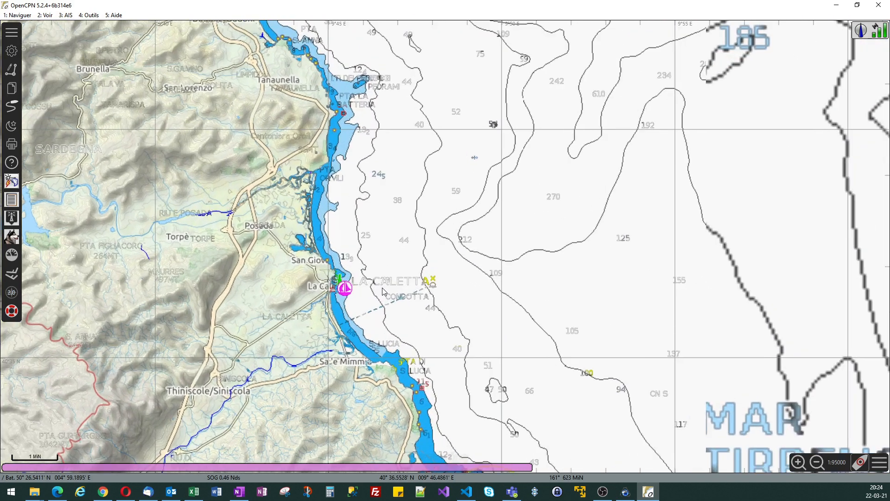
scroll(367, 237, "up", 1)
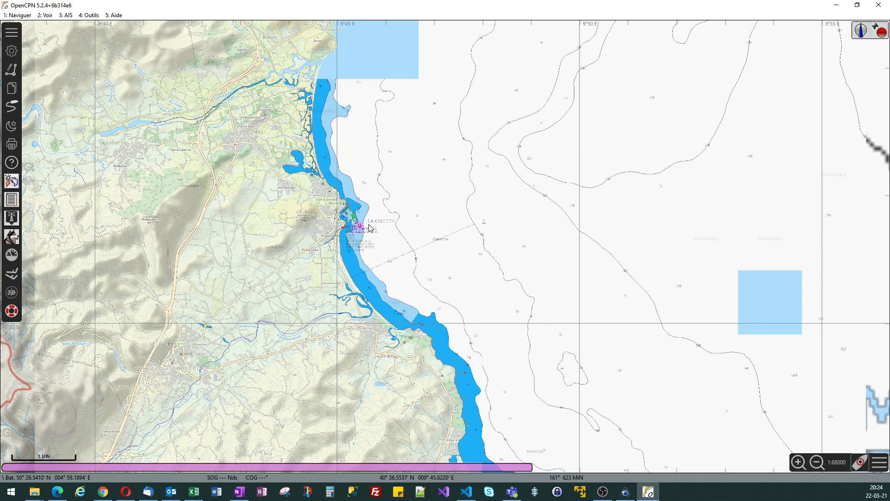
scroll(370, 227, "up", 2)
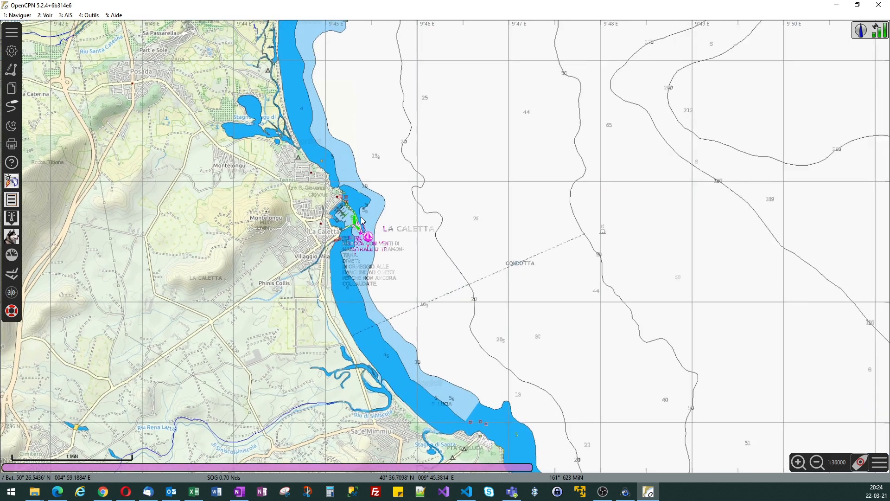
scroll(361, 220, "up", 4)
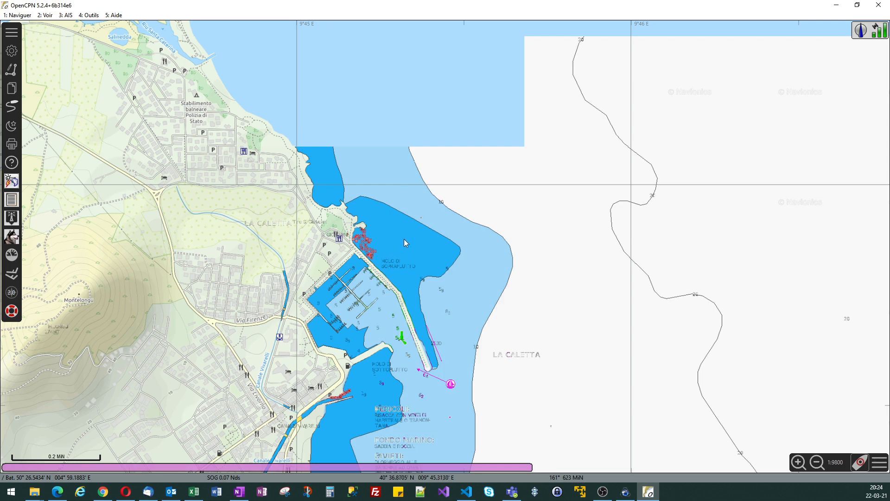
scroll(405, 233, "down", 4)
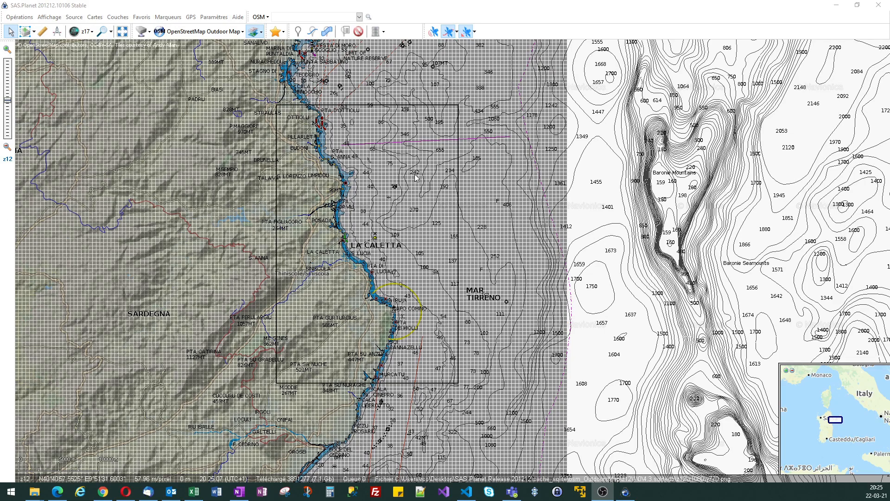
In SAS.Planet, hide all overlay layers and switch the base map to Navionics Marine Charts.
left_click(259, 33)
left_click(260, 46)
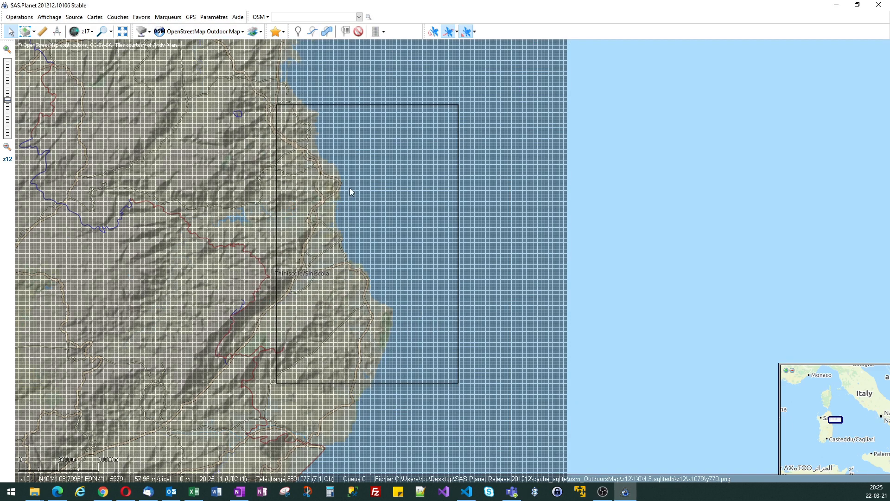
left_click(244, 32)
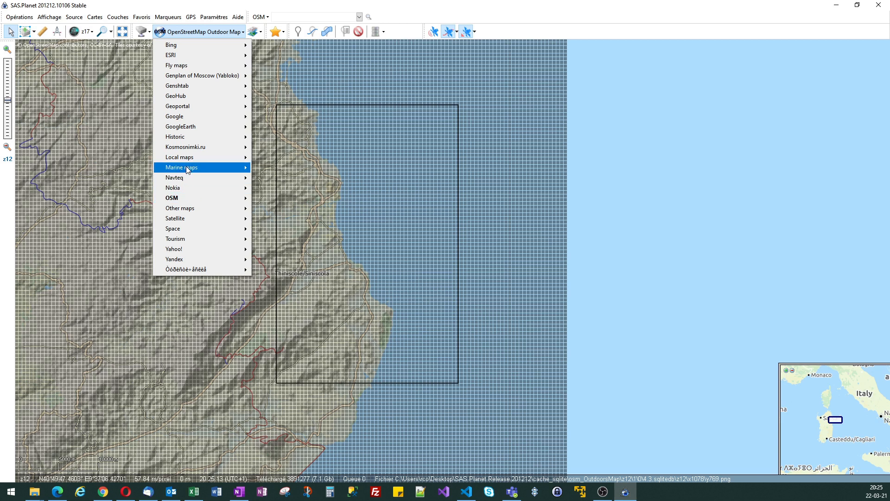
mouse_move(188, 169)
left_click(268, 189)
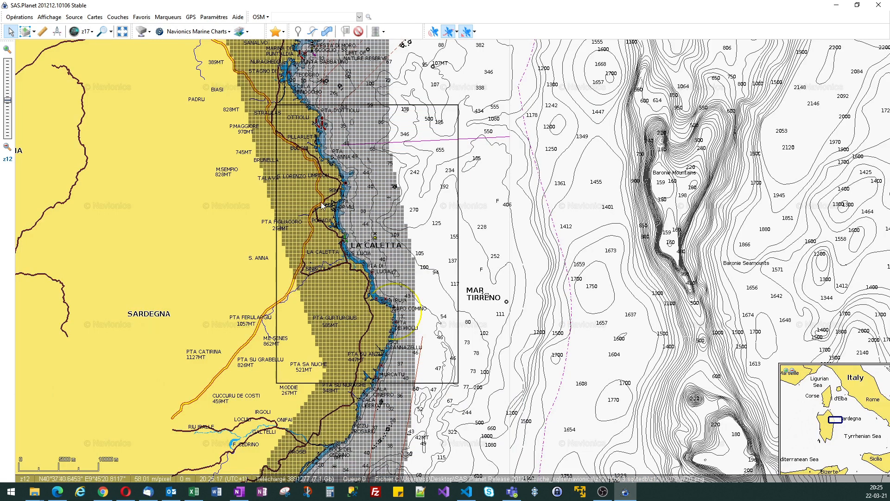
Return the base map to OpenStreetMap Outdoor Map and add Navionics Marine Charts as a layer above it.
left_click(229, 32)
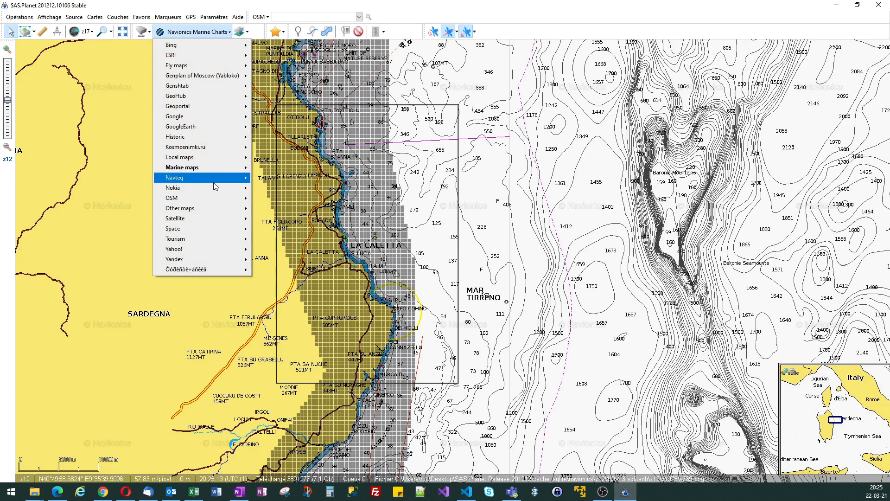
mouse_move(187, 199)
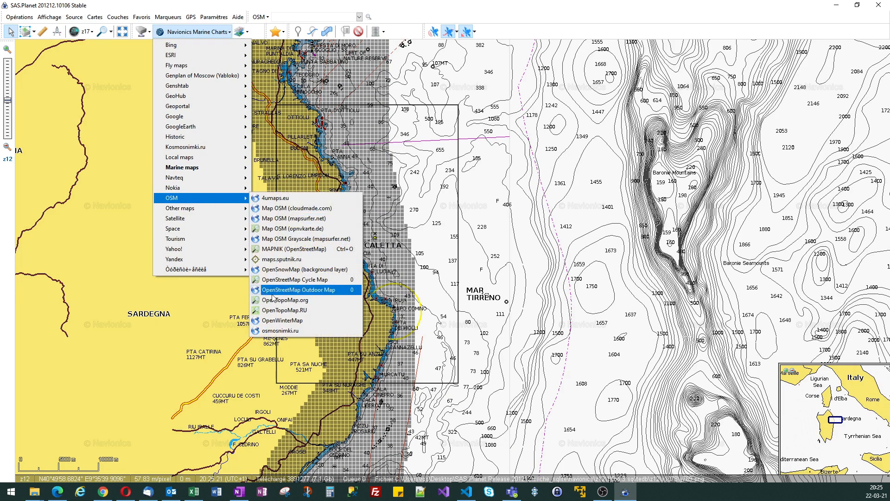
left_click(274, 291)
left_click(255, 32)
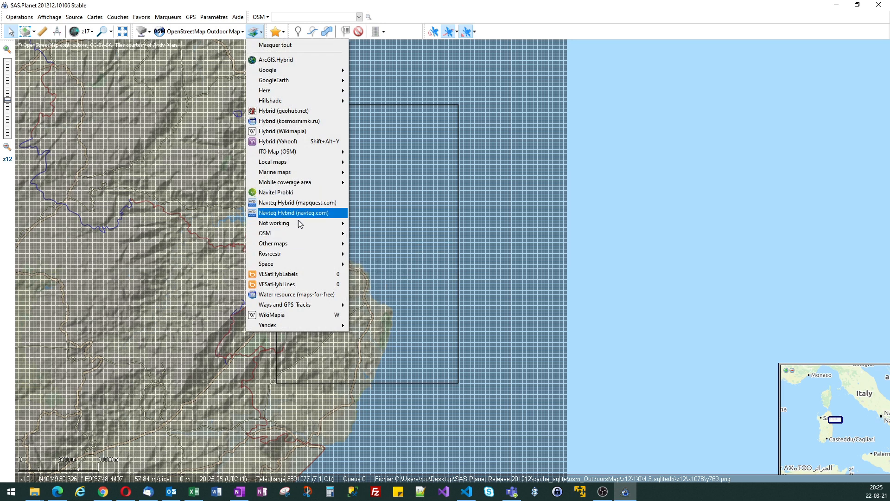
mouse_move(288, 173)
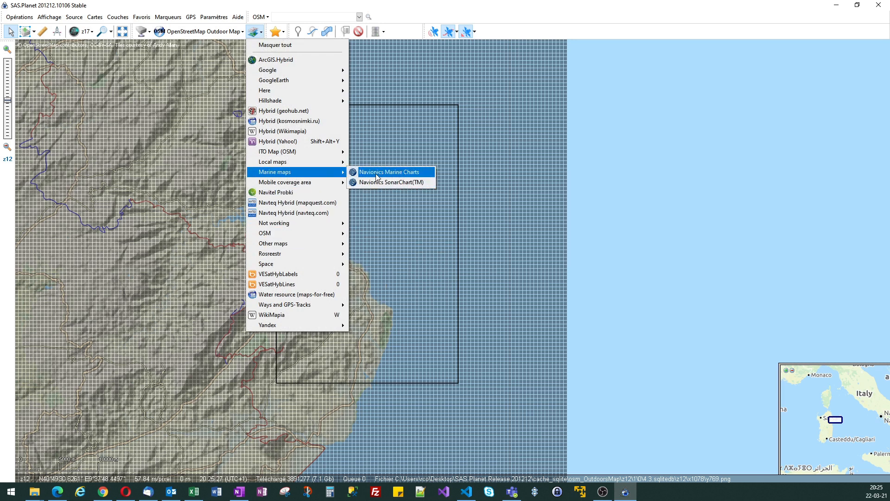
left_click(377, 174)
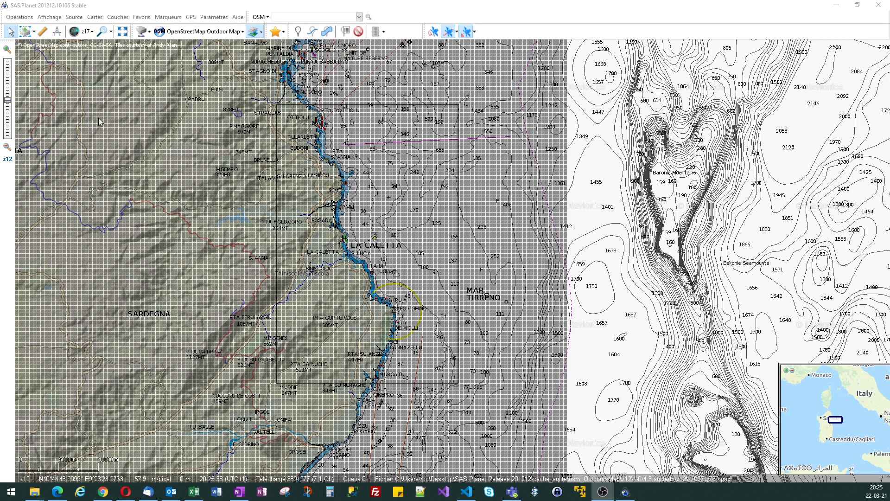
Show the cached z17 tile coverage for the second Navionics Marine Charts entry among the marine maps.
left_click(92, 33)
mouse_move(96, 45)
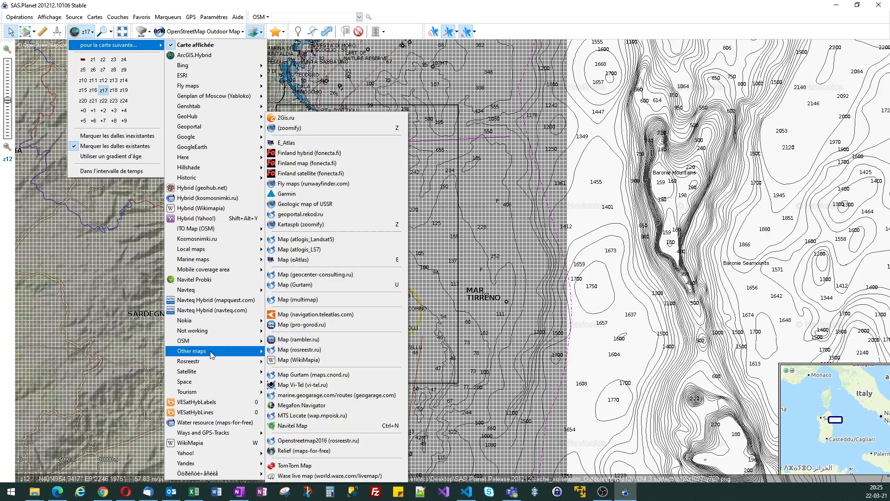
mouse_move(215, 356)
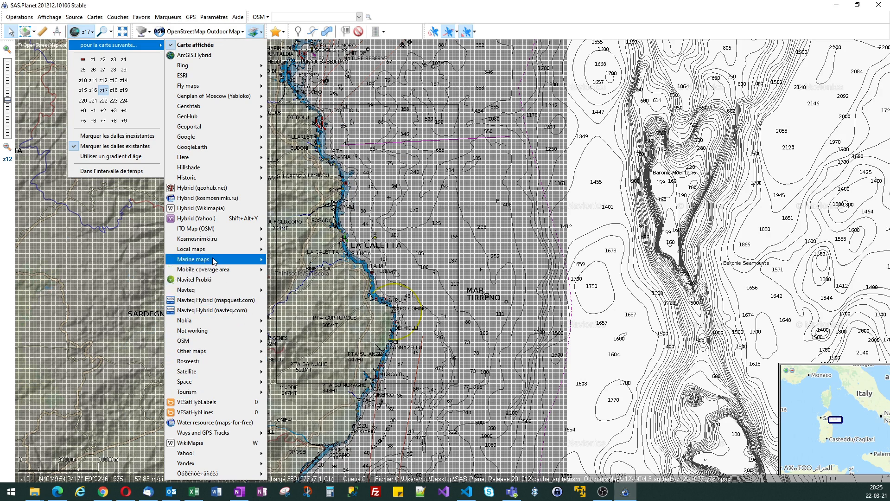
mouse_move(214, 262)
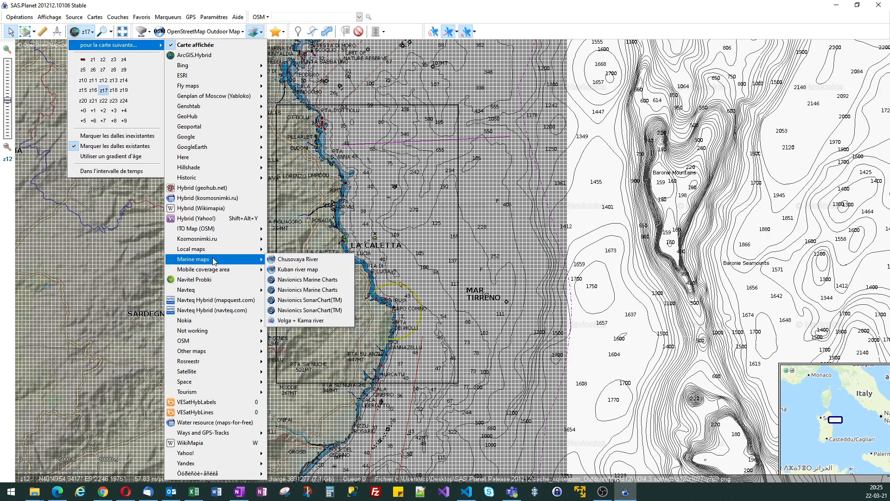
left_click(304, 289)
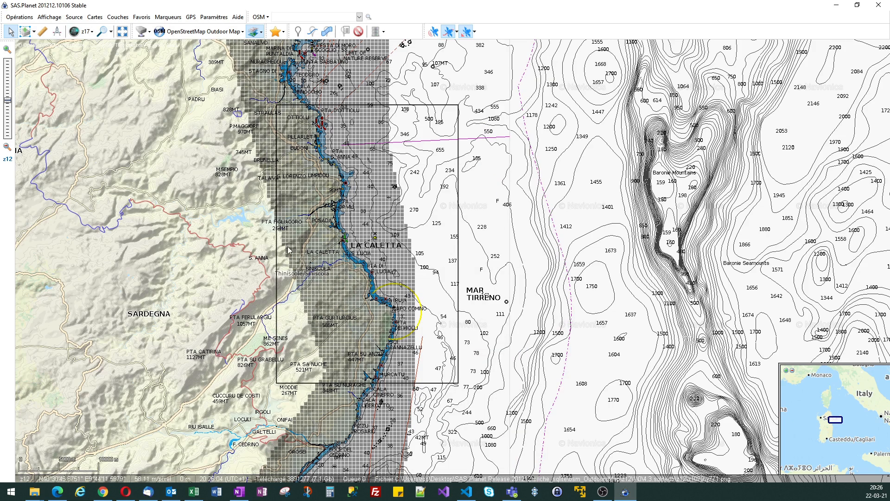
Switch the z17 cached tile coverage to the first Navionics Marine Charts entry and examine the area around La Caletta.
left_click(92, 32)
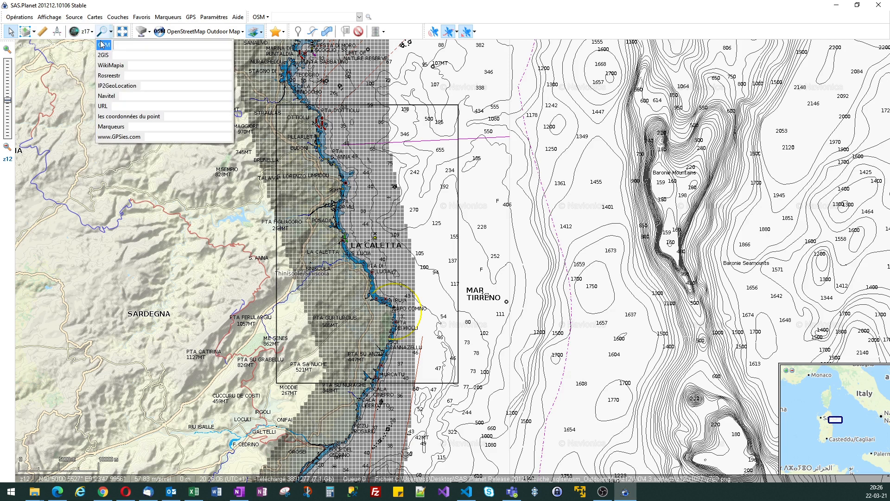
mouse_move(150, 47)
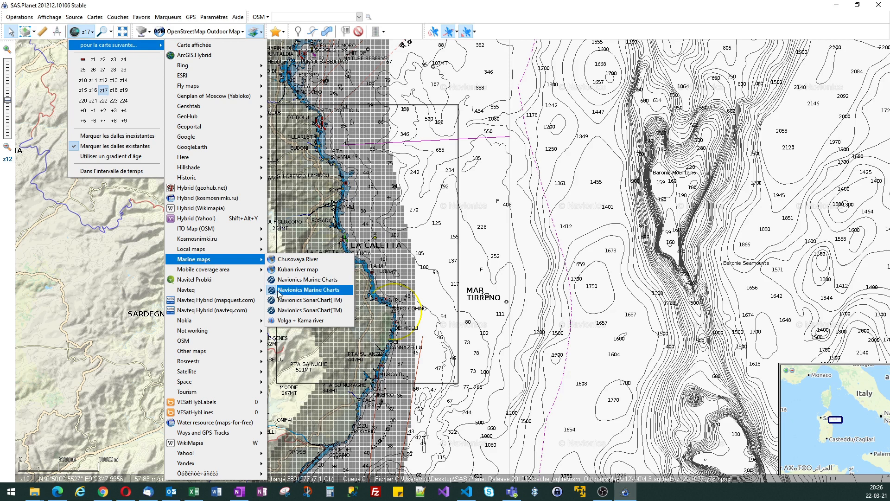
left_click(304, 280)
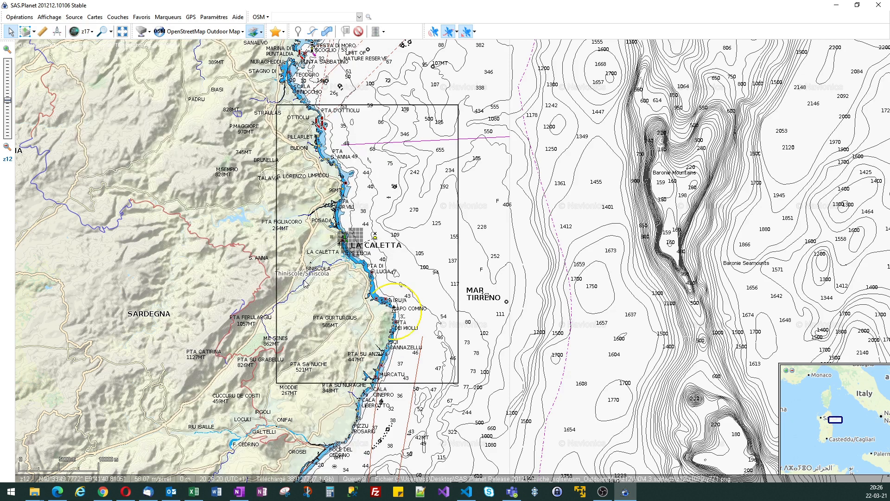
scroll(332, 215, "up", 2)
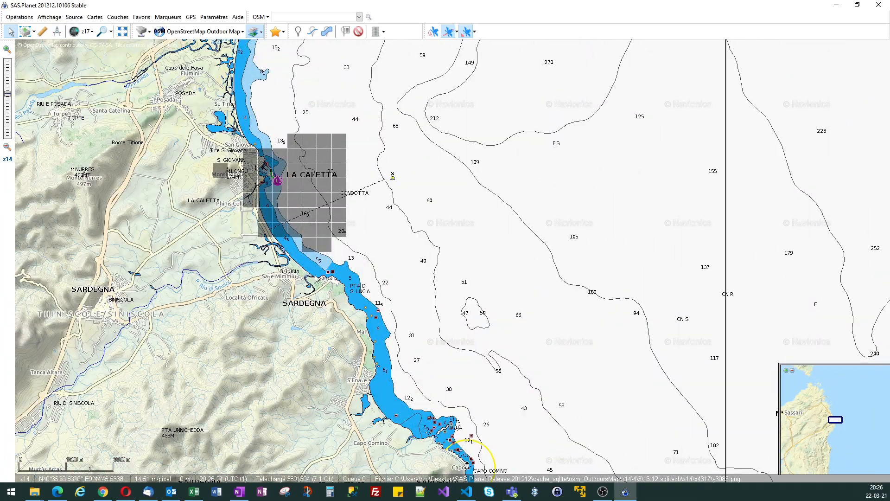
scroll(379, 241, "down", 2)
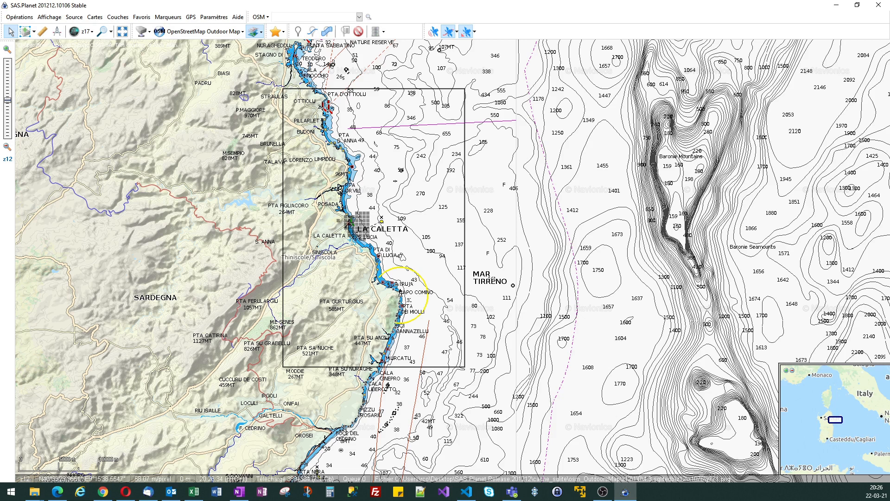
Reopen the selection manager for the last selected area and choose the first Navionics Marine Charts entry as the download source.
key("alt+Tab")
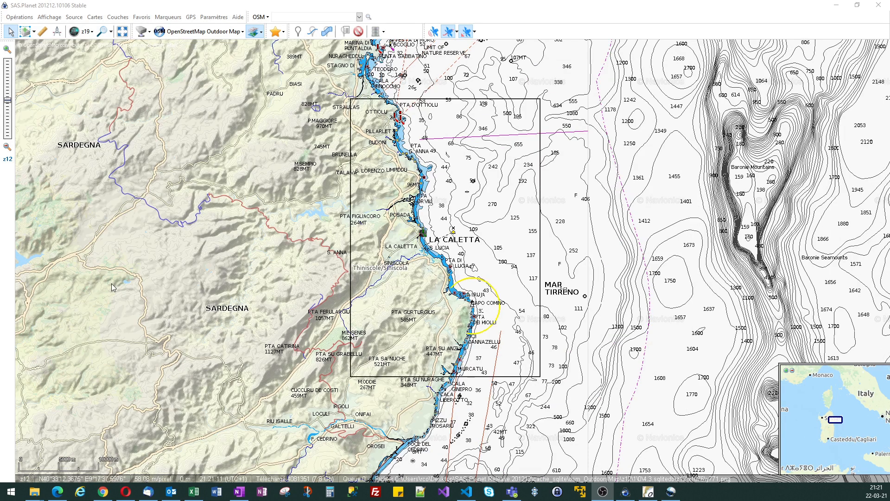
left_click(290, 252)
key("ctrl+b")
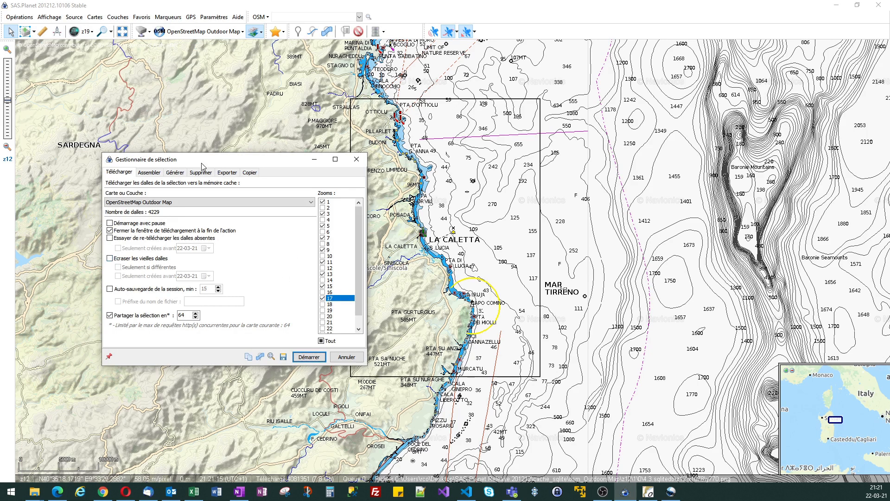
left_click_drag(216, 155, 183, 147)
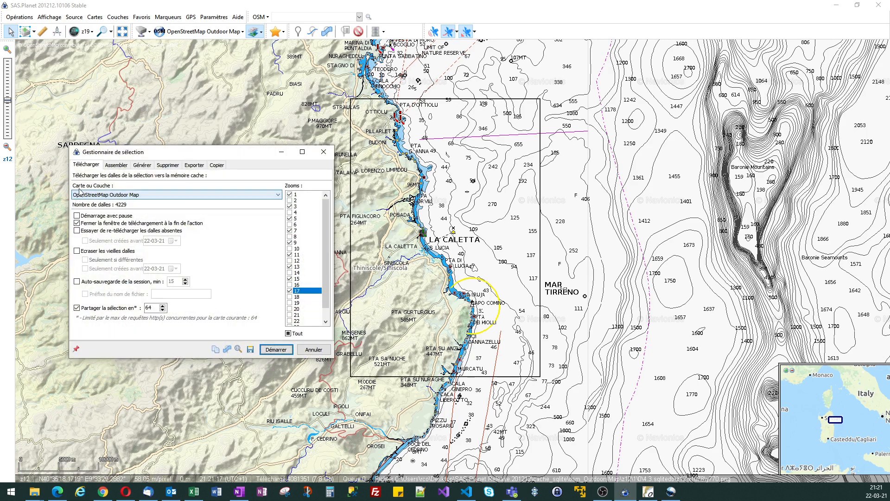
left_click(279, 199)
scroll(160, 206, "up", 1)
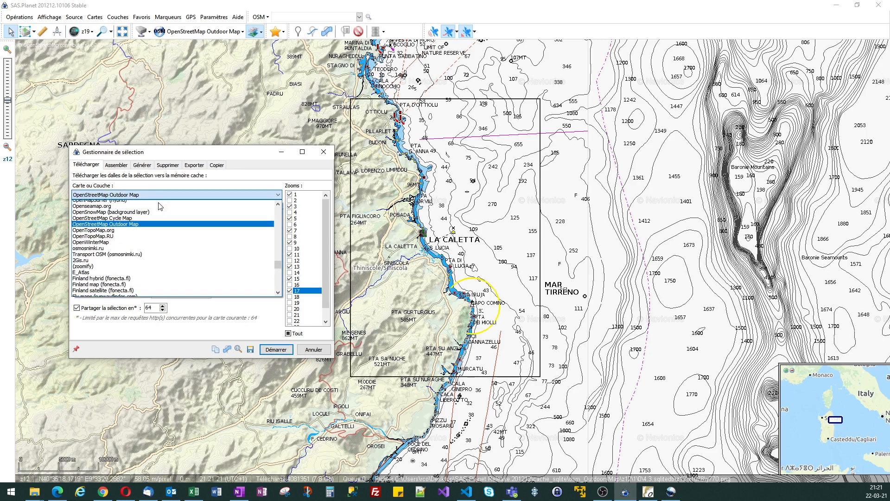
scroll(160, 207, "up", 10)
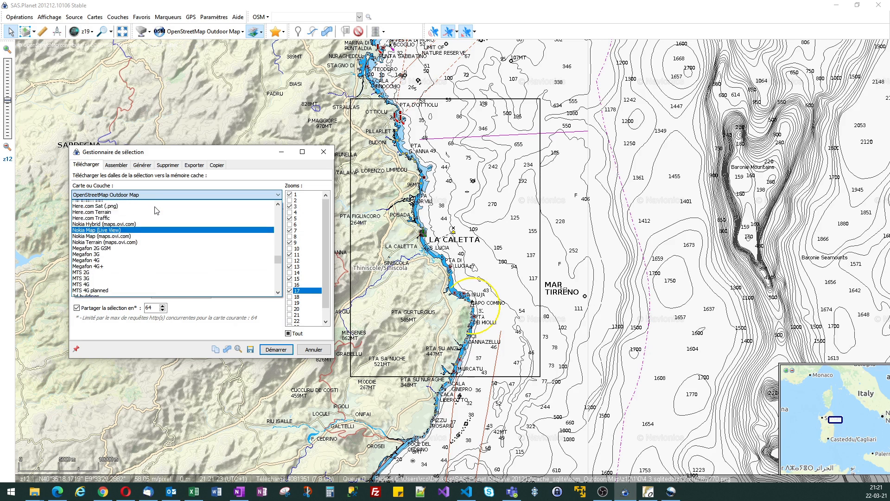
scroll(156, 211, "up", 6)
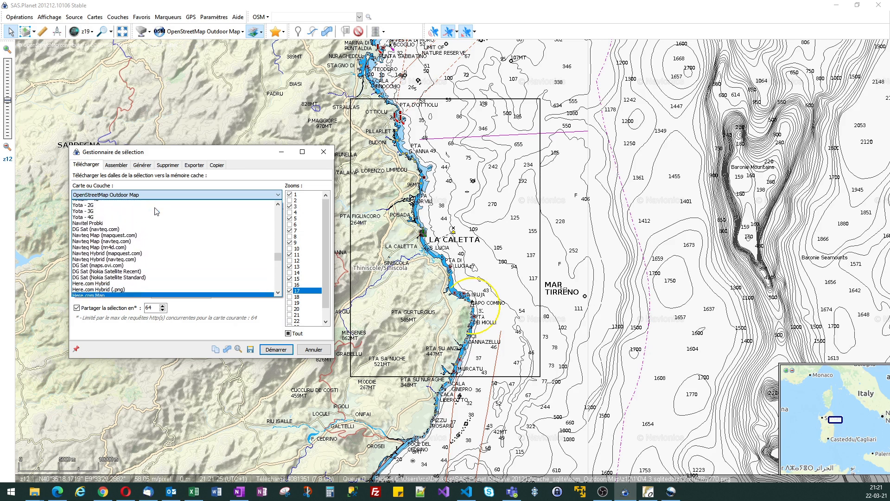
scroll(157, 211, "up", 6)
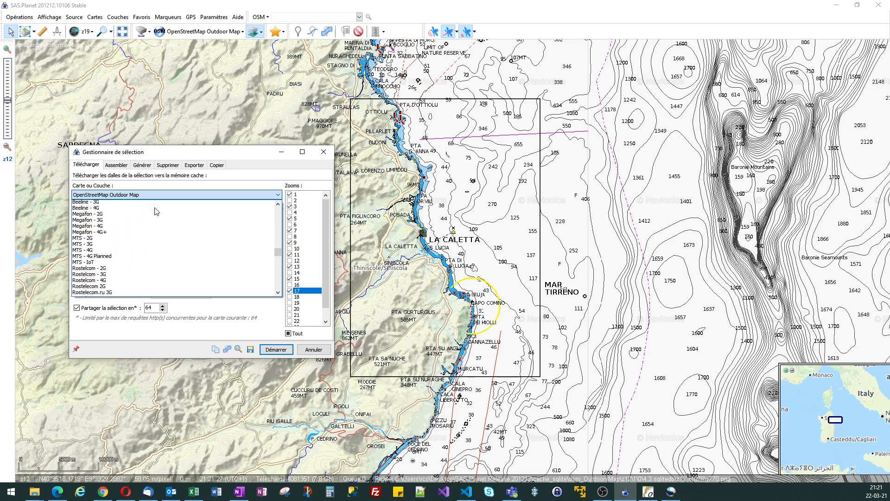
scroll(156, 211, "up", 3)
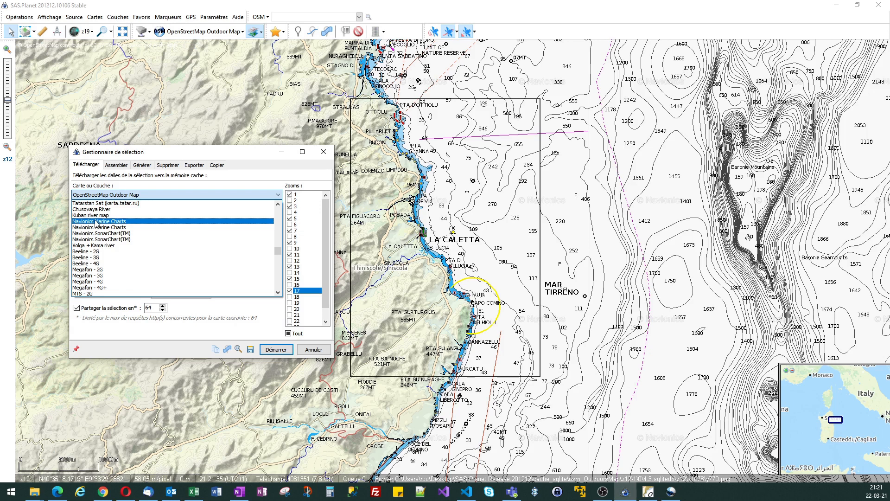
left_click(96, 222)
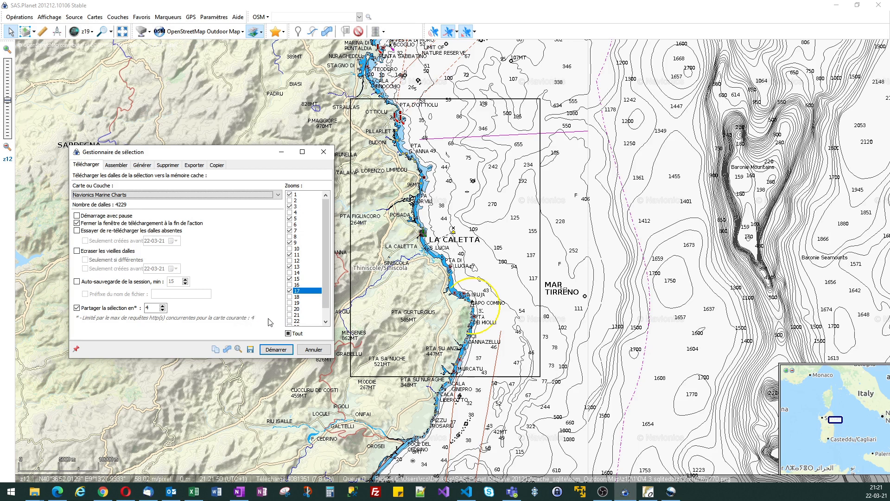
Set the Navionics Marine Charts layer's maximum concurrent HTTP requests to 64 and split the download selection into 64 parts.
left_click(216, 17)
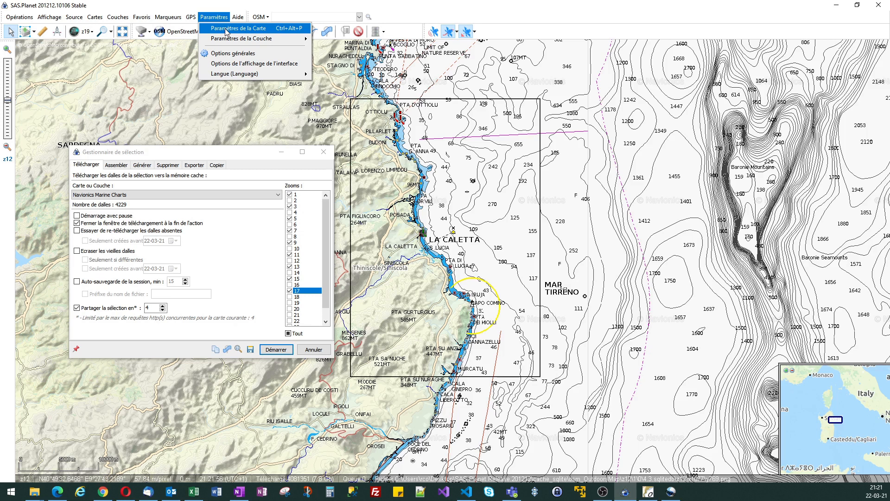
mouse_move(227, 41)
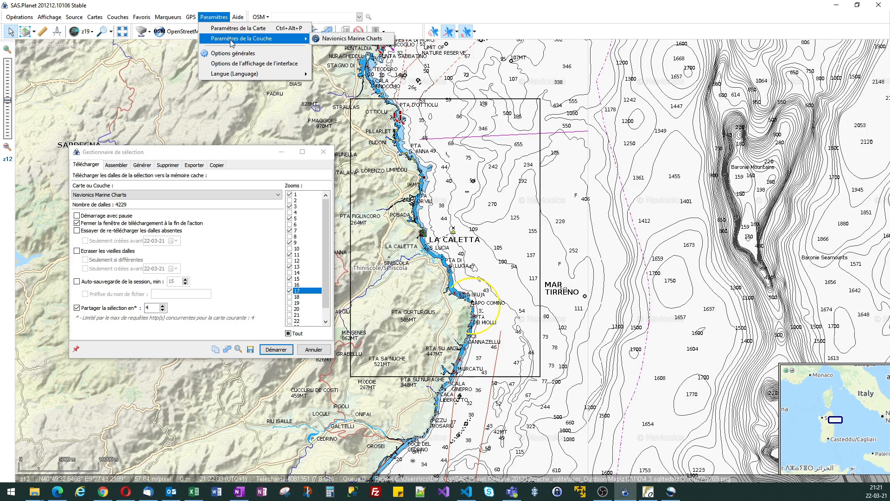
left_click(343, 40)
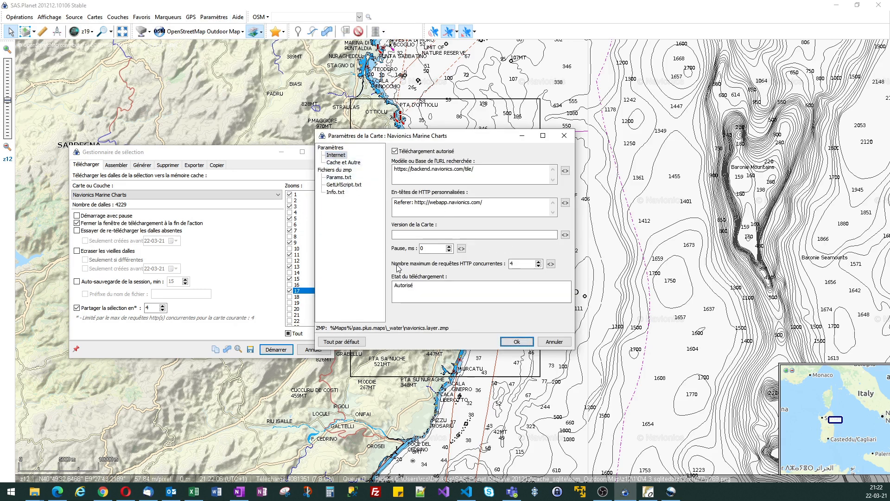
double_click(512, 264)
type("64")
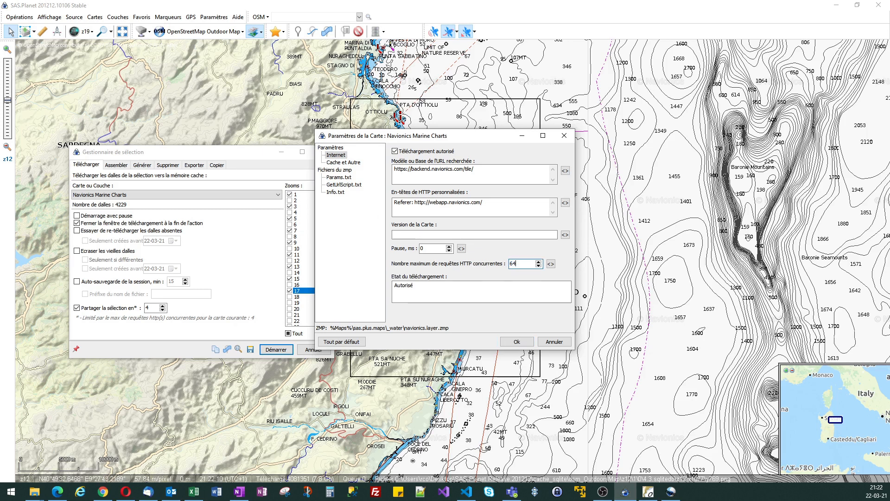
left_click(516, 342)
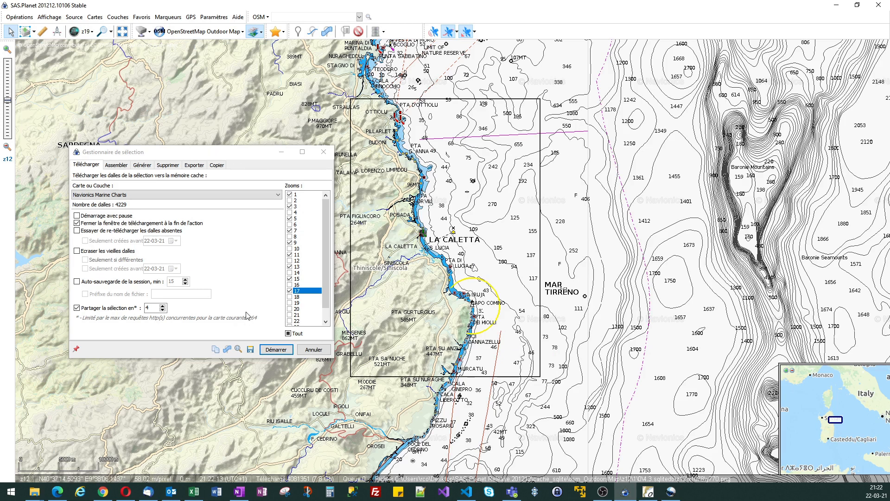
double_click(149, 308)
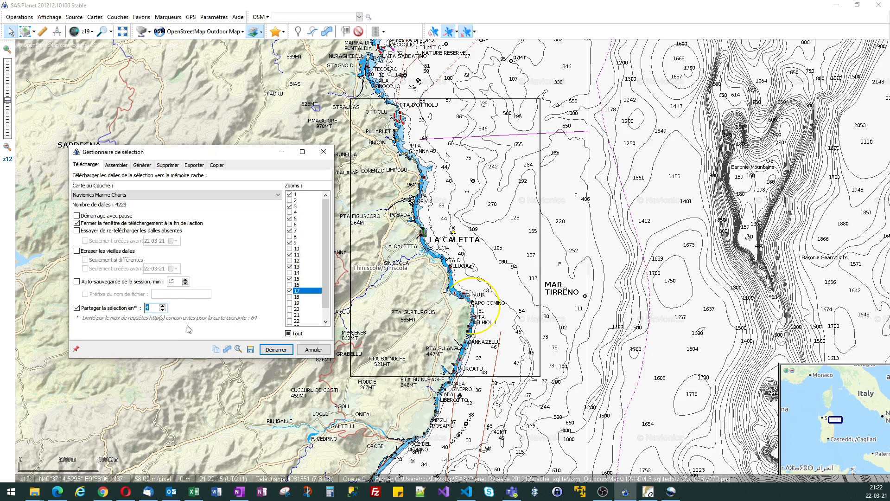
type("64")
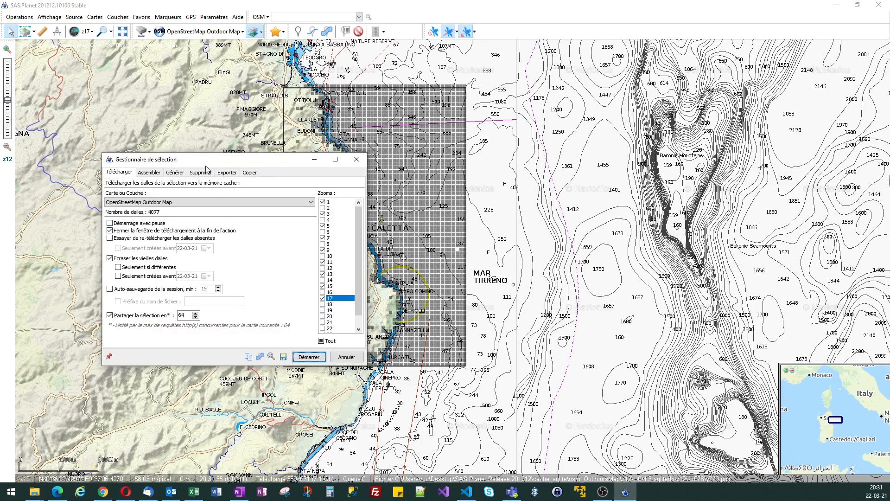
Set the MBTiles export's image format to PNG (couleurs indexées) and start the export.
left_click(234, 174)
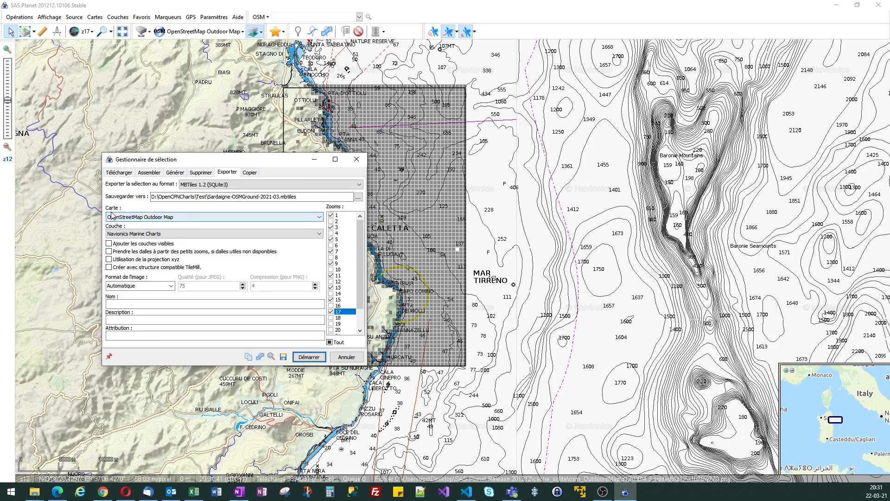
left_click(171, 286)
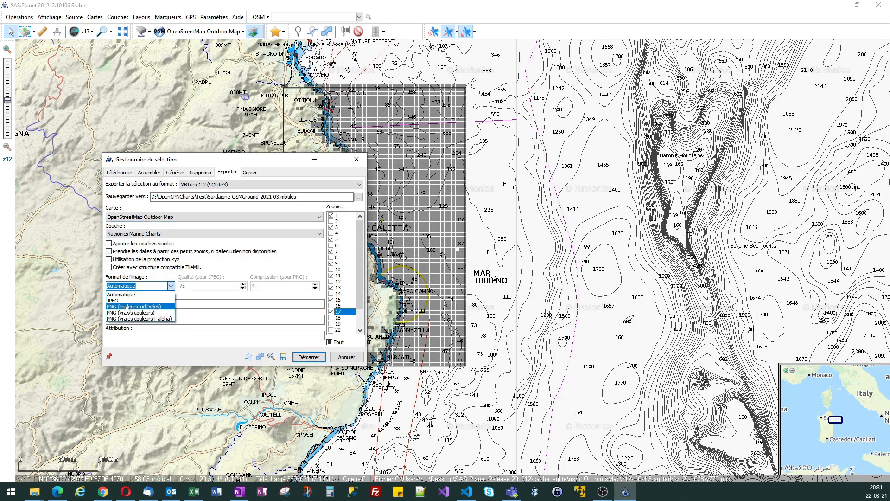
left_click(126, 307)
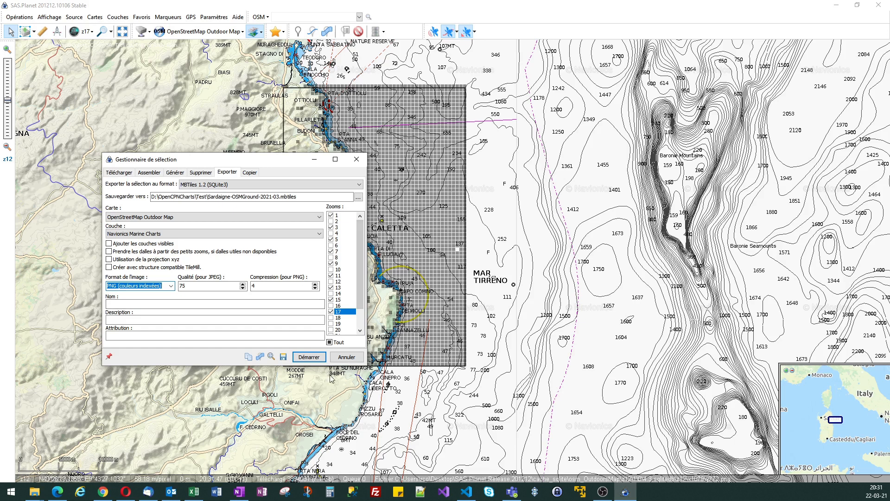
left_click(305, 358)
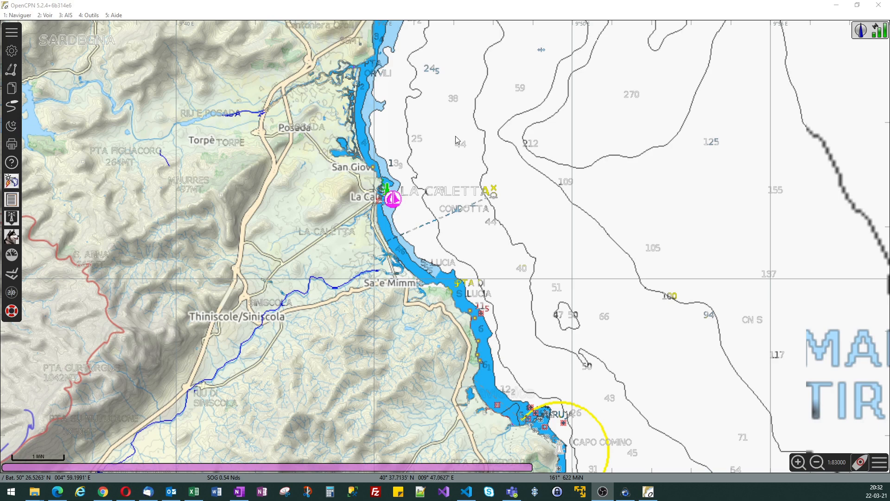
In OpenCPN, examine the exported combined chart around La Caletta, from the coast north and south of town to the harbour's piers and depths.
scroll(396, 216, "up", 2)
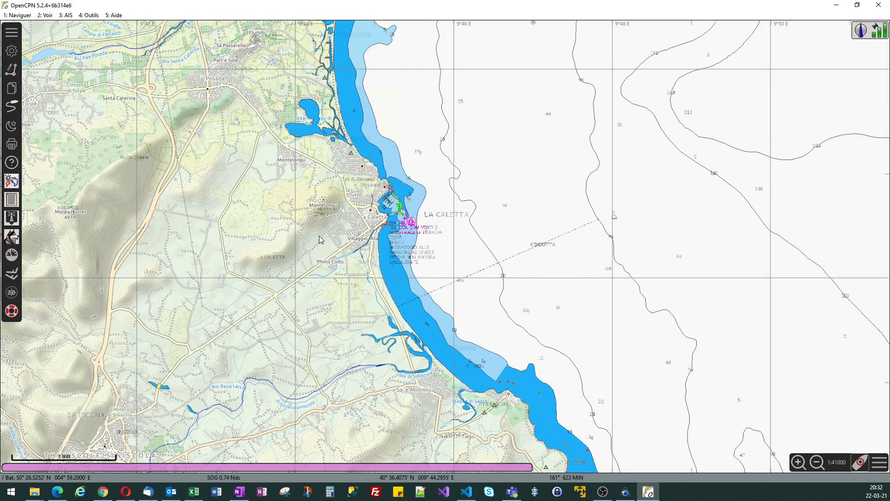
scroll(392, 206, "up", 1)
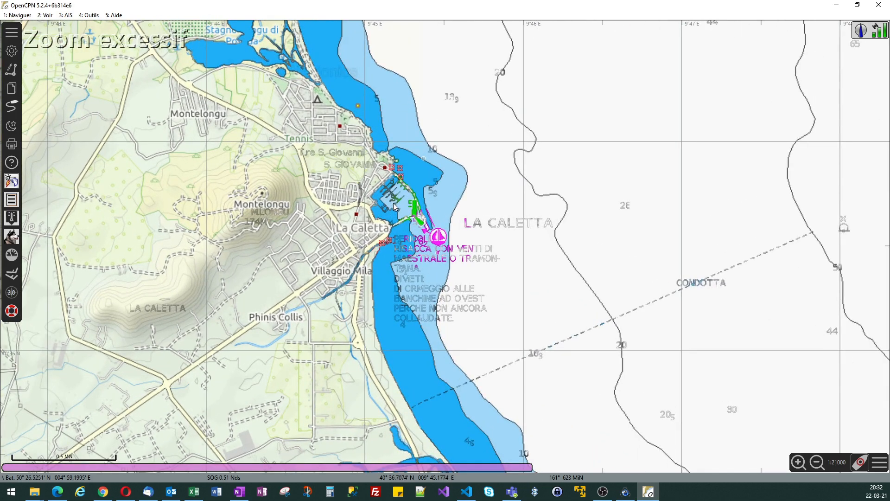
scroll(393, 203, "up", 1)
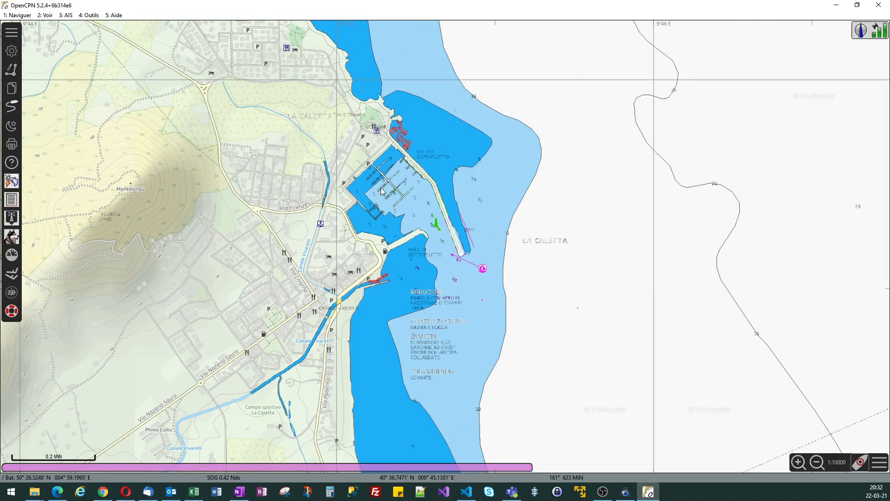
left_click_drag(402, 164, 417, 333)
left_click_drag(397, 197, 343, 118)
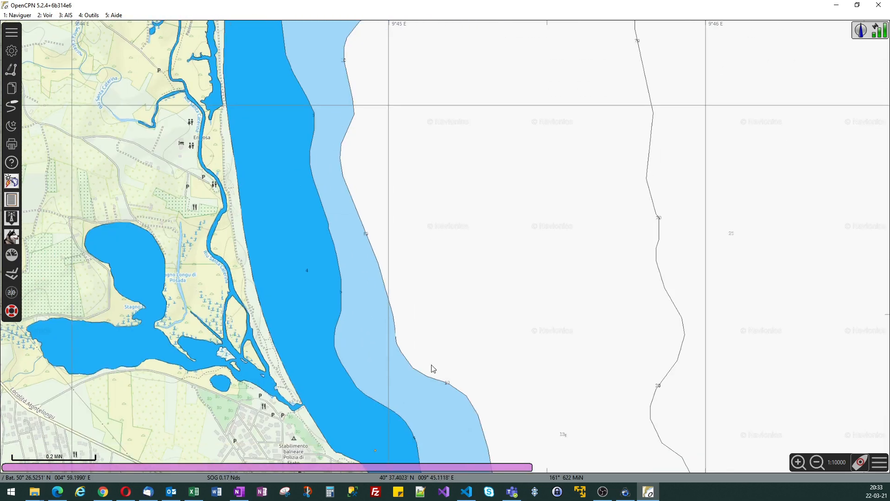
left_click_drag(432, 368, 364, 46)
left_click_drag(508, 308, 417, 161)
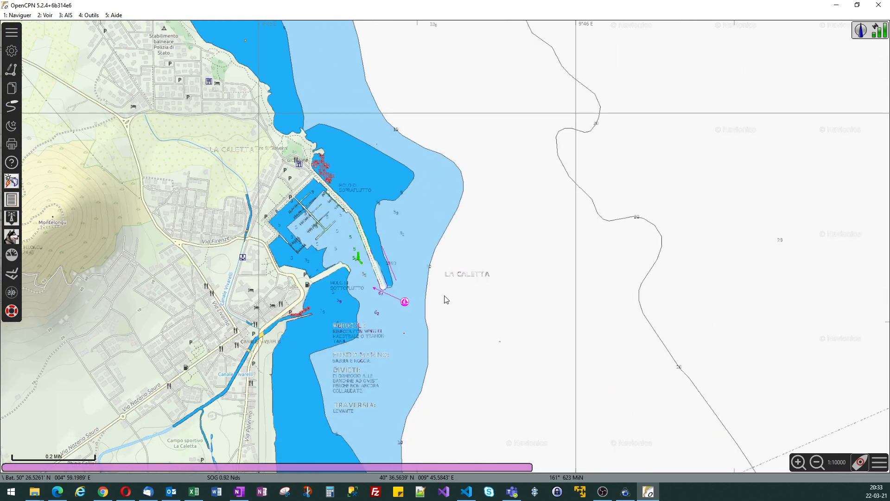
left_click_drag(445, 296, 471, 172)
left_click_drag(506, 337, 507, 420)
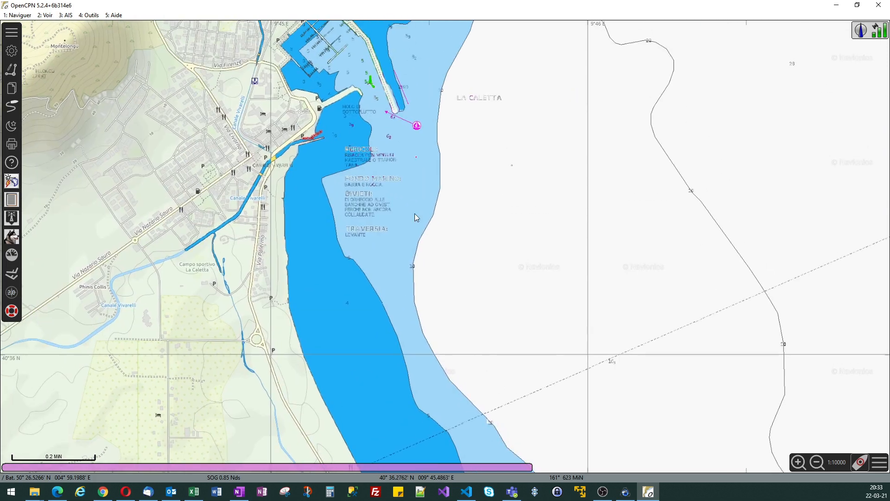
left_click_drag(358, 105, 380, 232)
scroll(338, 167, "up", 4)
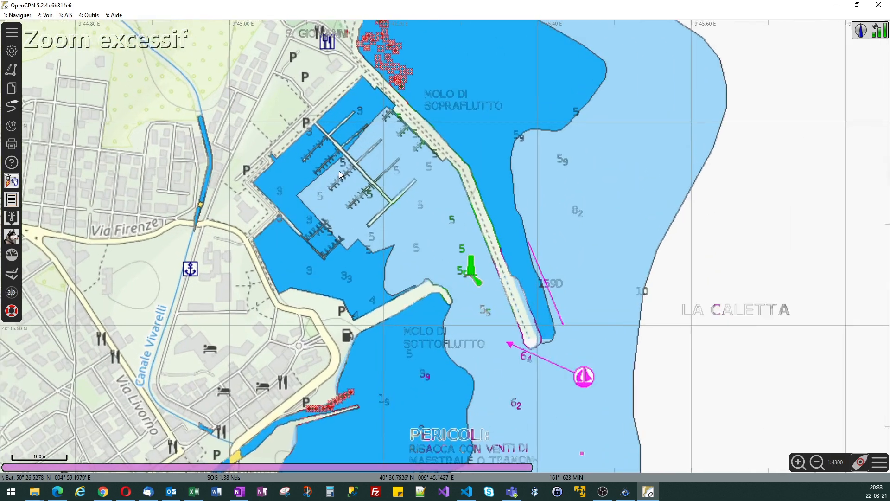